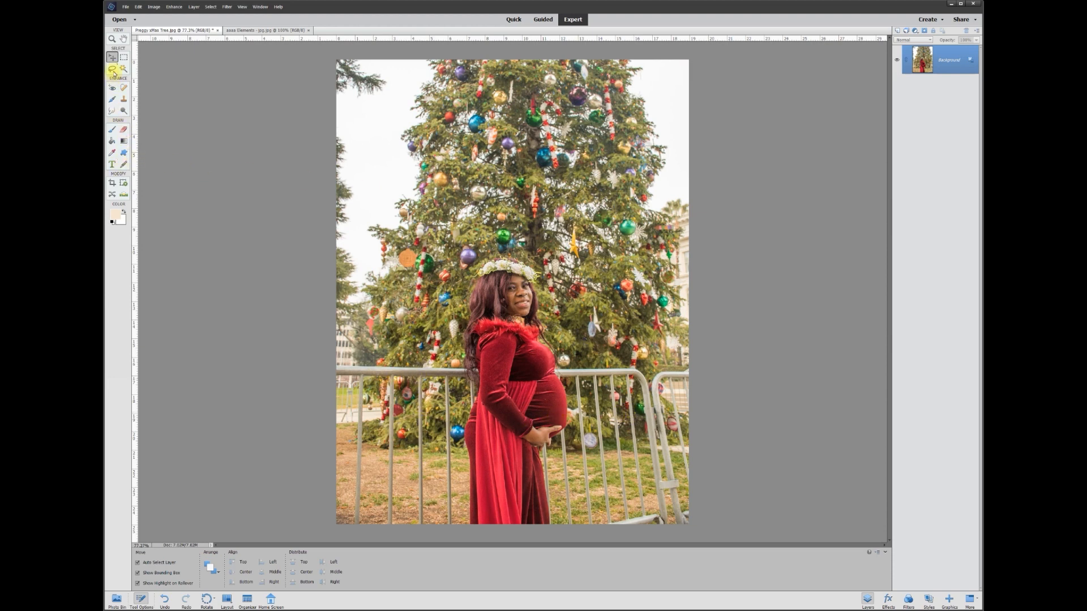
Step: Lasso the decorated tree area in front of the woman, above the fence, and copy it to a new layer
{"action": "left_click", "coordinate": [112, 69]}
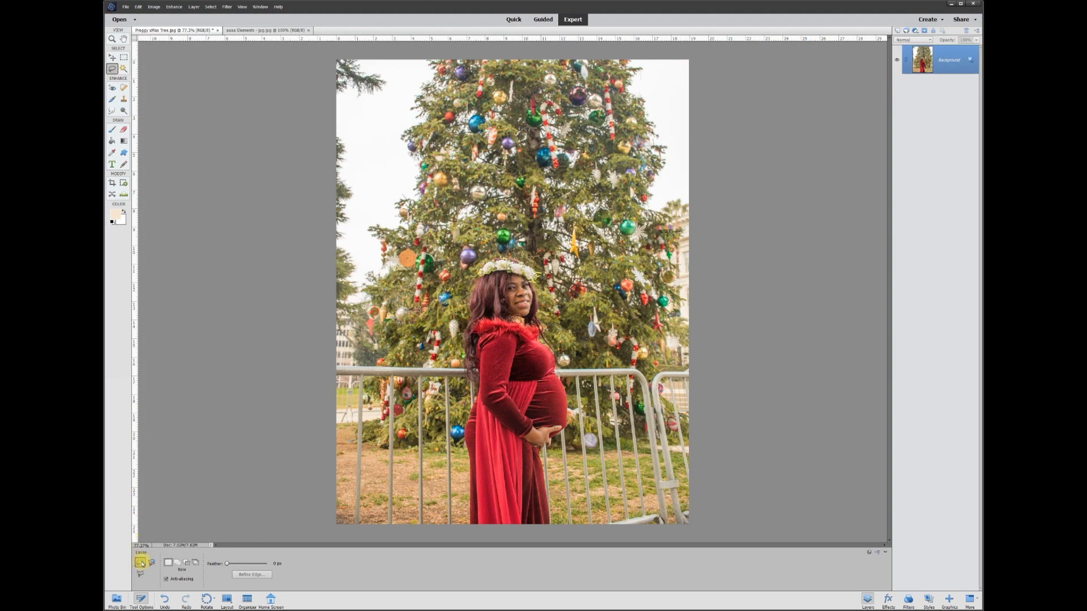
{"action": "scroll", "coordinate": [657, 303], "scroll_direction": "up", "scroll_amount": 3}
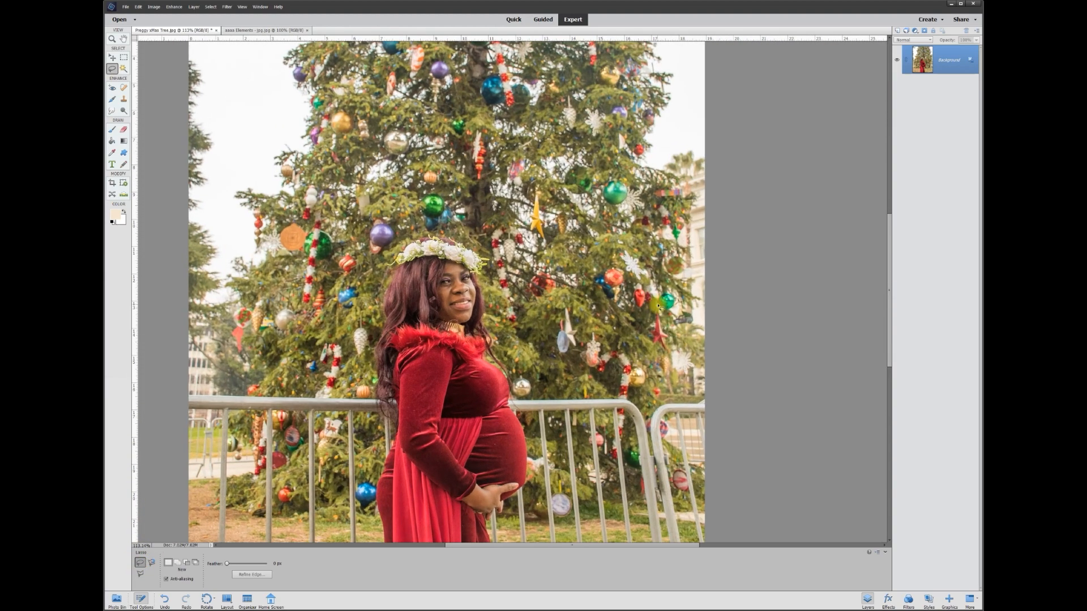
{"action": "left_click_drag", "start_coordinate": [891, 347], "coordinate": [890, 386]}
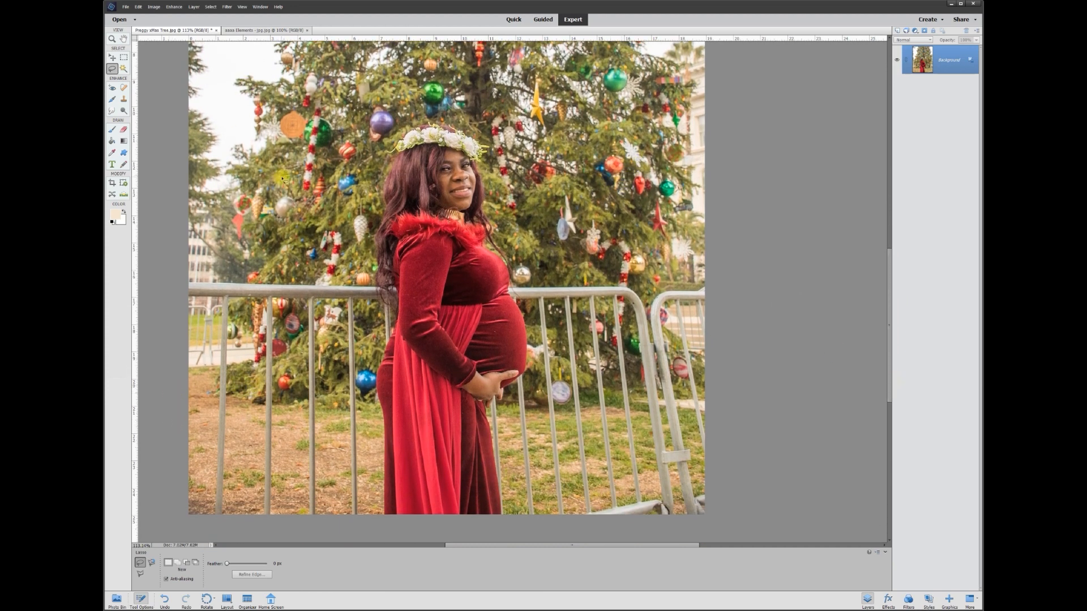
{"action": "scroll", "coordinate": [620, 275], "scroll_direction": "down", "scroll_amount": 1}
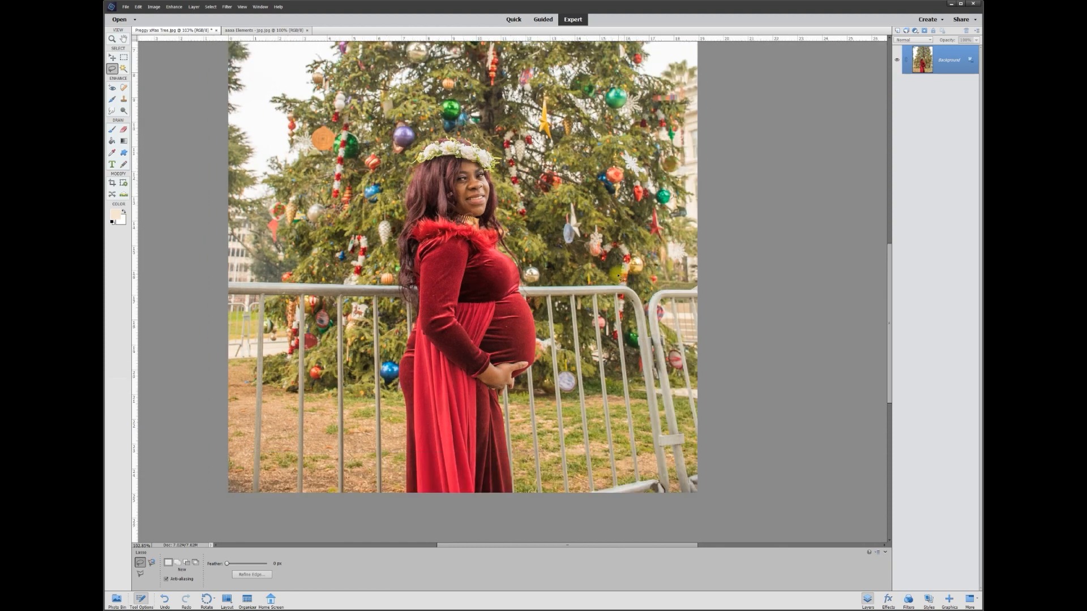
{"action": "left_click_drag", "start_coordinate": [890, 253], "coordinate": [889, 240]}
{"action": "mouse_move", "coordinate": [542, 120]}
{"action": "left_mouse_down"}
{"action": "mouse_move", "coordinate": [648, 134]}
{"action": "mouse_move", "coordinate": [681, 181]}
{"action": "mouse_move", "coordinate": [672, 203]}
{"action": "mouse_move", "coordinate": [681, 233]}
{"action": "left_mouse_up"}
{"action": "mouse_move", "coordinate": [692, 269]}
{"action": "left_mouse_down"}
{"action": "mouse_move", "coordinate": [693, 309]}
{"action": "mouse_move", "coordinate": [672, 327]}
{"action": "mouse_move", "coordinate": [538, 327]}
{"action": "mouse_move", "coordinate": [507, 246]}
{"action": "mouse_move", "coordinate": [504, 136]}
{"action": "left_mouse_up"}
{"action": "right_click", "coordinate": [621, 179]}
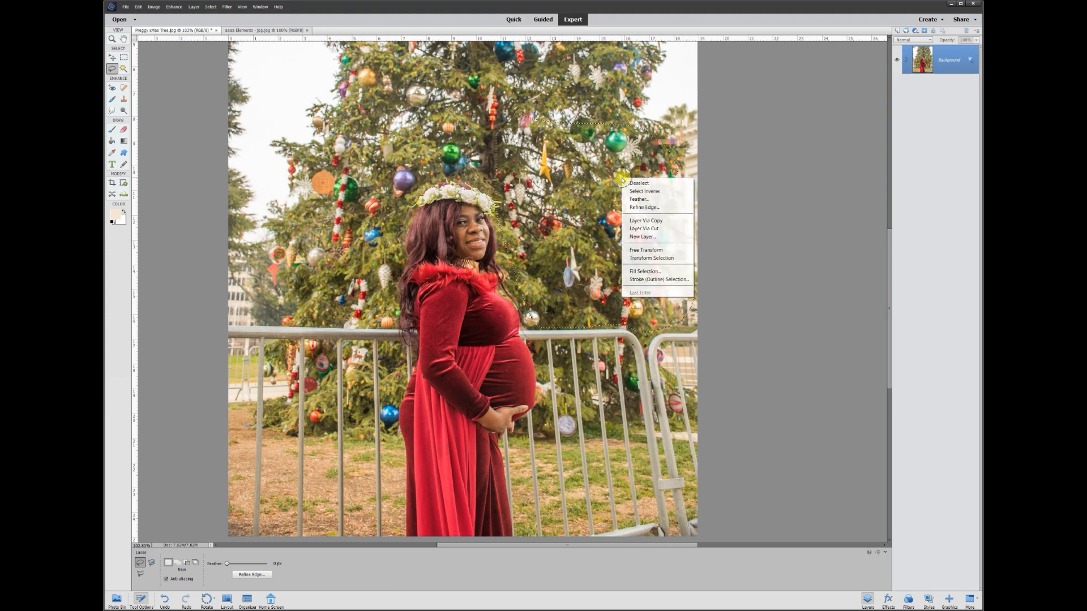
{"action": "left_click", "coordinate": [645, 220]}
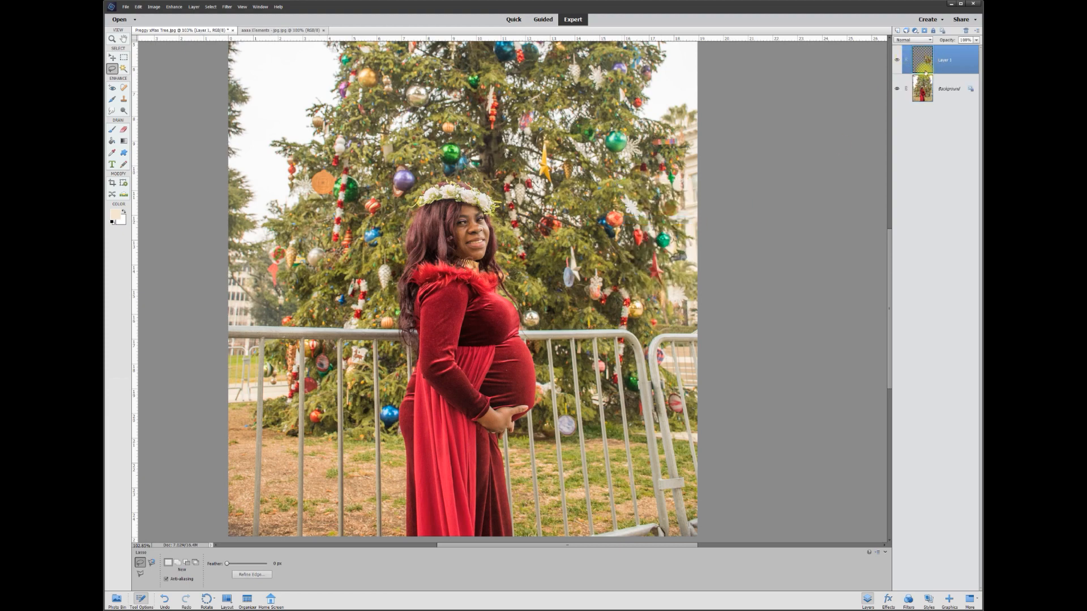
Step: Hide the Background layer and flip the copied tree patch layer horizontally
{"action": "left_click", "coordinate": [897, 89]}
{"action": "left_click", "coordinate": [897, 59]}
{"action": "left_click", "coordinate": [897, 59]}
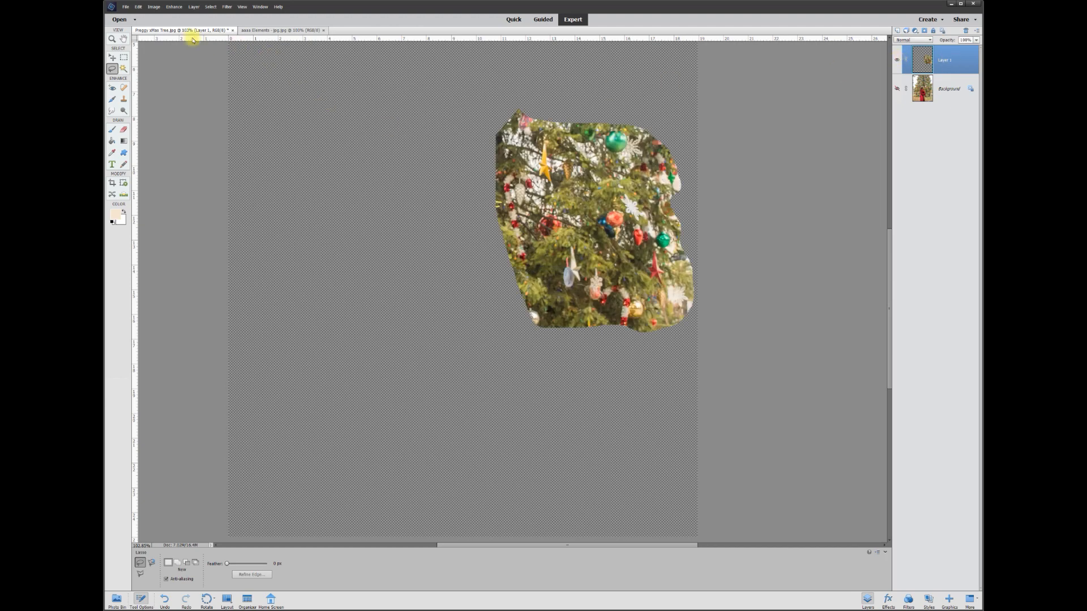
{"action": "left_click", "coordinate": [154, 7]}
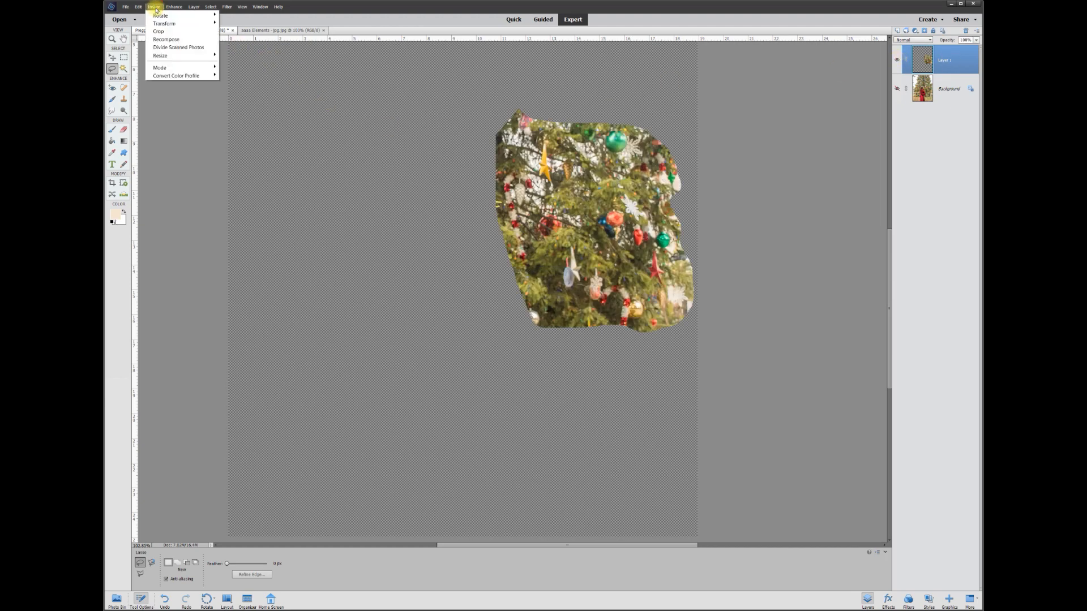
{"action": "mouse_move", "coordinate": [170, 16]}
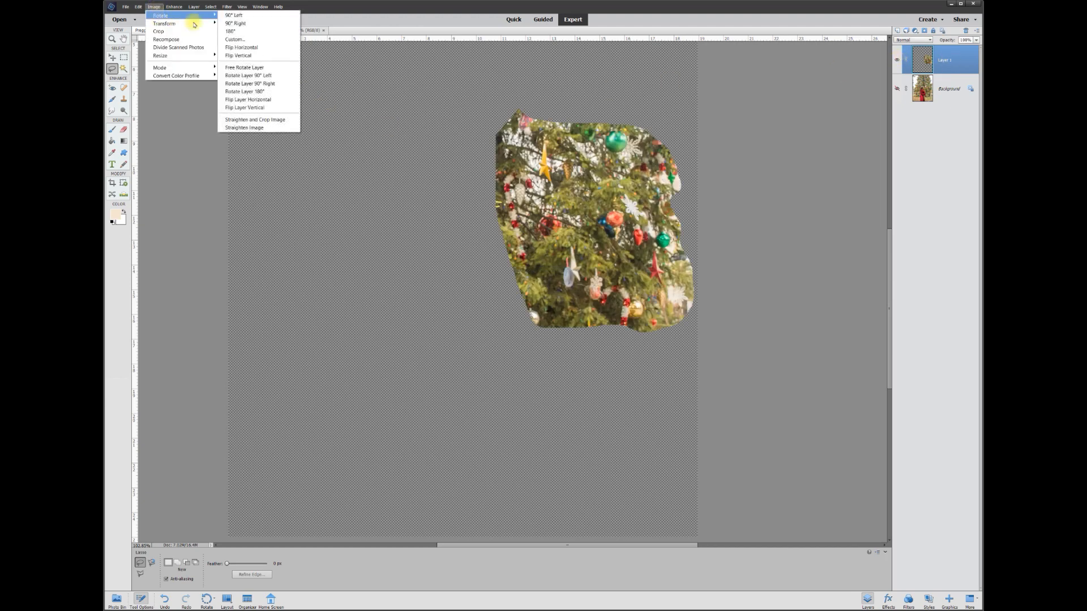
{"action": "left_click", "coordinate": [250, 100]}
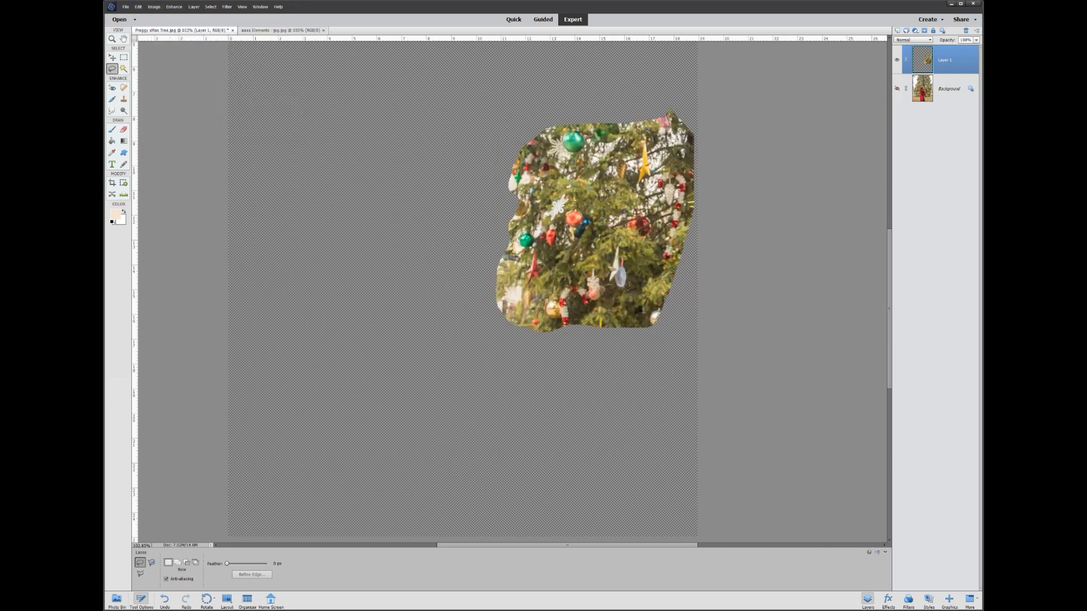
Step: Show the Background layer and move the flipped tree patch over the fence behind the woman's back
{"action": "left_click", "coordinate": [113, 57]}
{"action": "left_click_drag", "start_coordinate": [628, 190], "coordinate": [514, 237]}
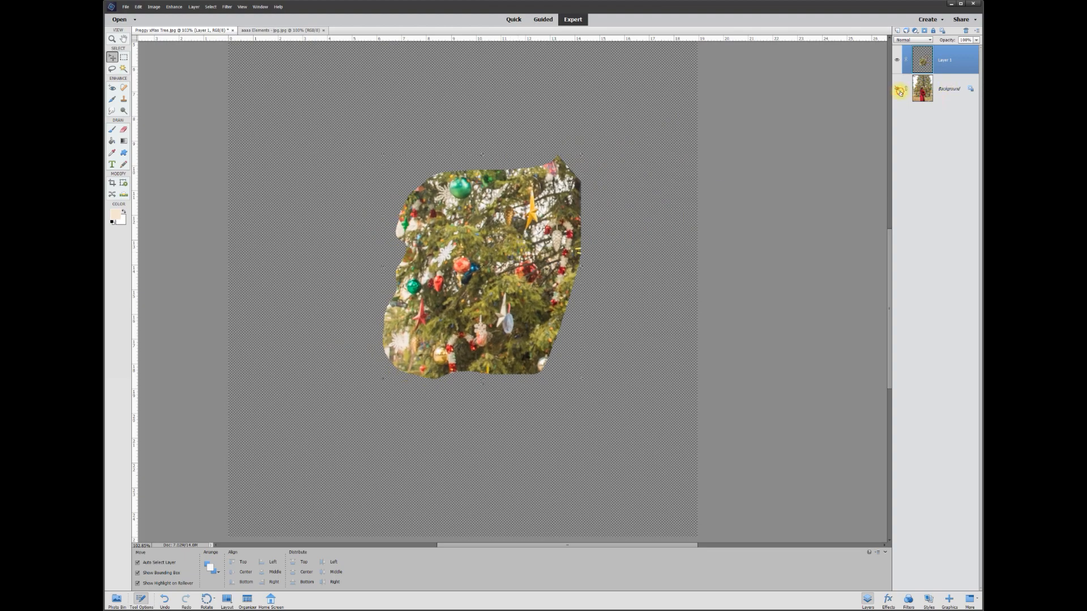
{"action": "left_click", "coordinate": [900, 90]}
{"action": "left_click_drag", "start_coordinate": [519, 215], "coordinate": [378, 315]}
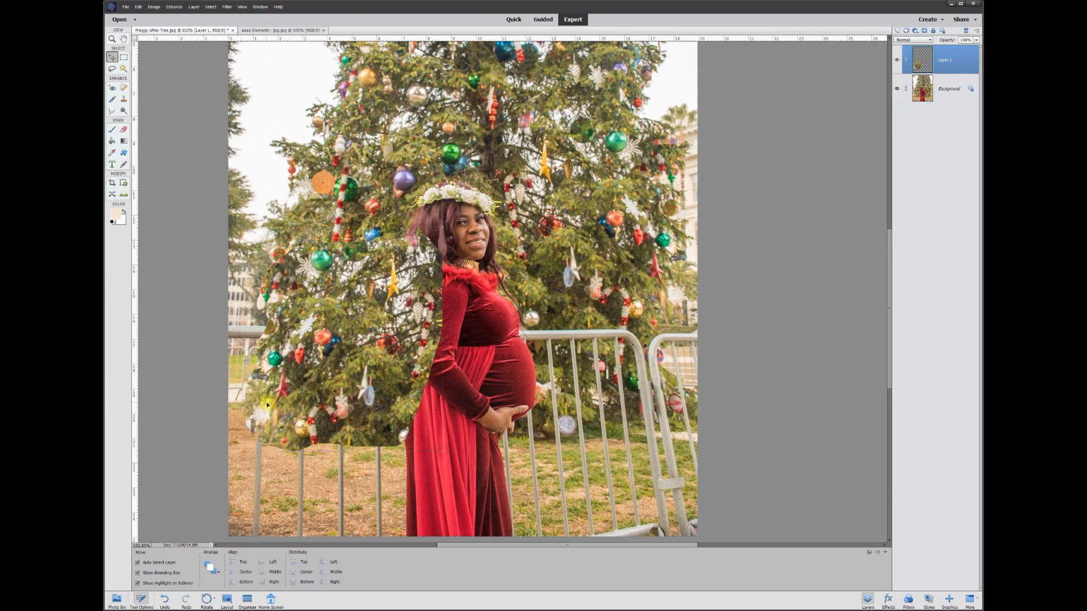
{"action": "scroll", "coordinate": [258, 425], "scroll_direction": "up", "scroll_amount": 2}
{"action": "left_click_drag", "start_coordinate": [539, 548], "coordinate": [511, 548]}
{"action": "mouse_move", "coordinate": [498, 305]}
{"action": "left_mouse_down"}
{"action": "mouse_move", "coordinate": [675, 157]}
{"action": "mouse_move", "coordinate": [634, 283]}
{"action": "mouse_move", "coordinate": [488, 302]}
{"action": "left_mouse_up"}
{"action": "key", "text": "ctrl+z"}
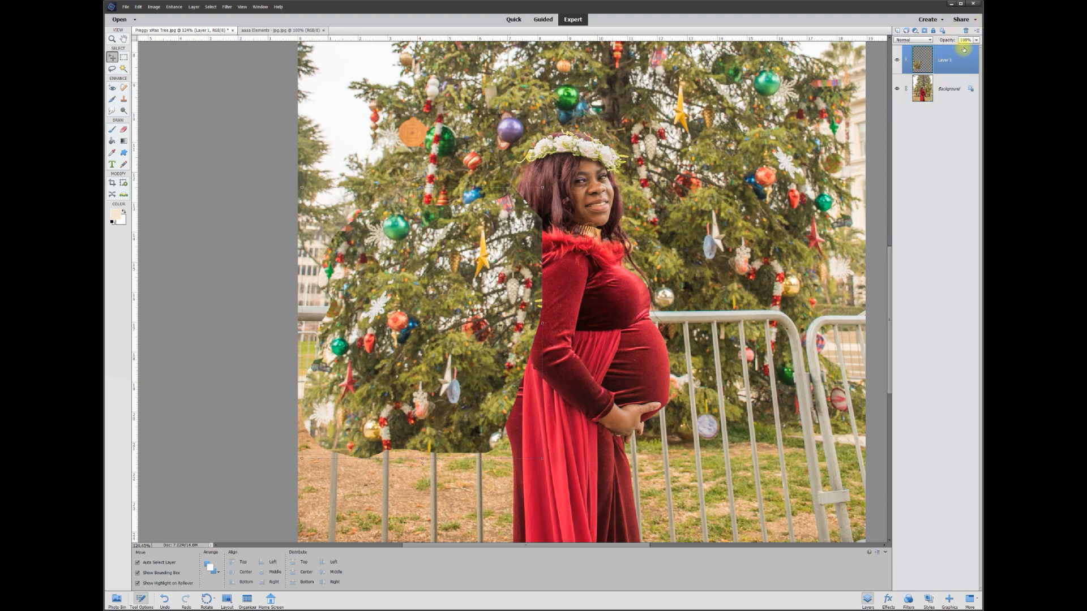
Step: Lower the patch layer's opacity to 25% and erase along the woman's hair and back with a 15 px eraser
{"action": "type", "text": "25"}
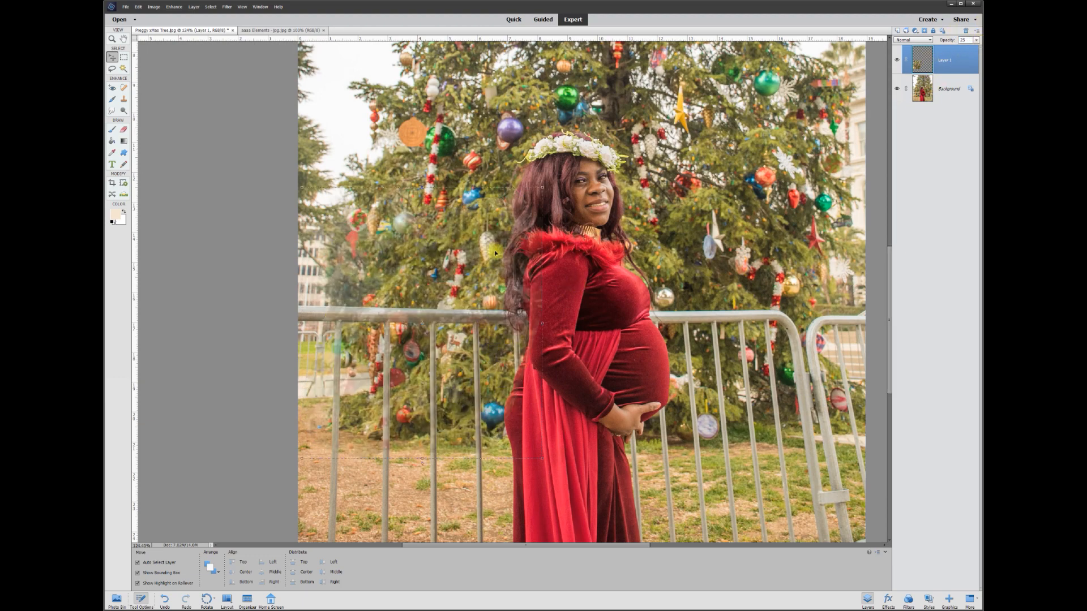
{"action": "left_click", "coordinate": [124, 131]}
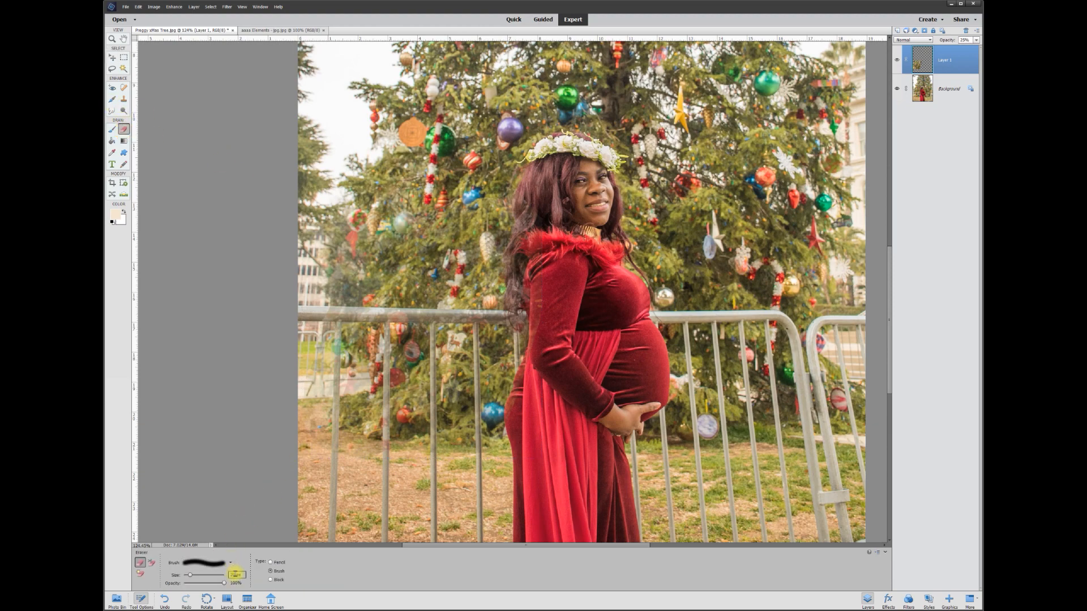
{"action": "type", "text": "15"}
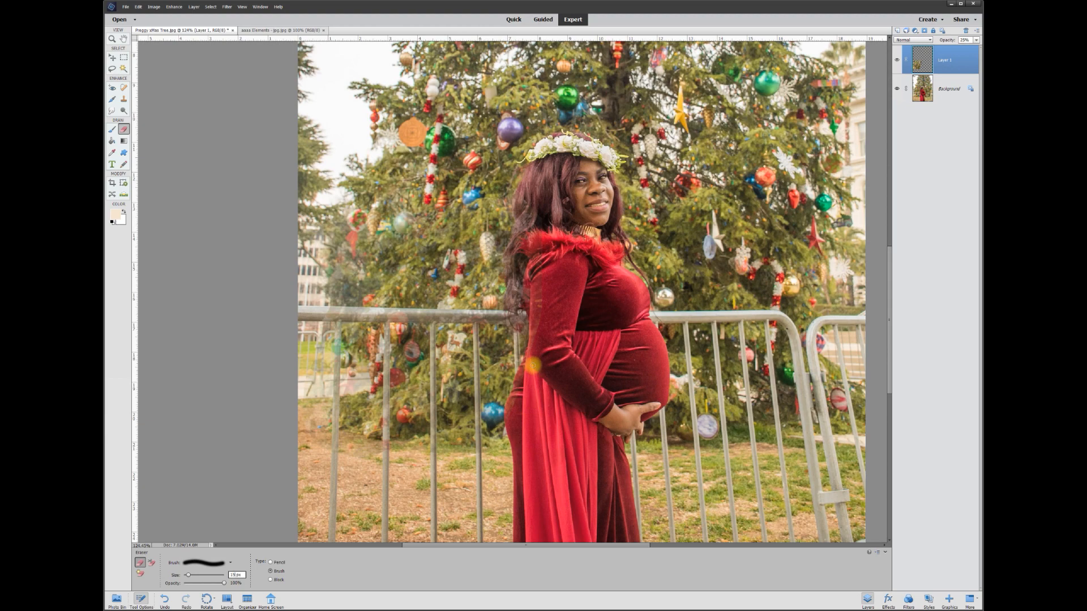
{"action": "scroll", "coordinate": [522, 379], "scroll_direction": "up", "scroll_amount": 3}
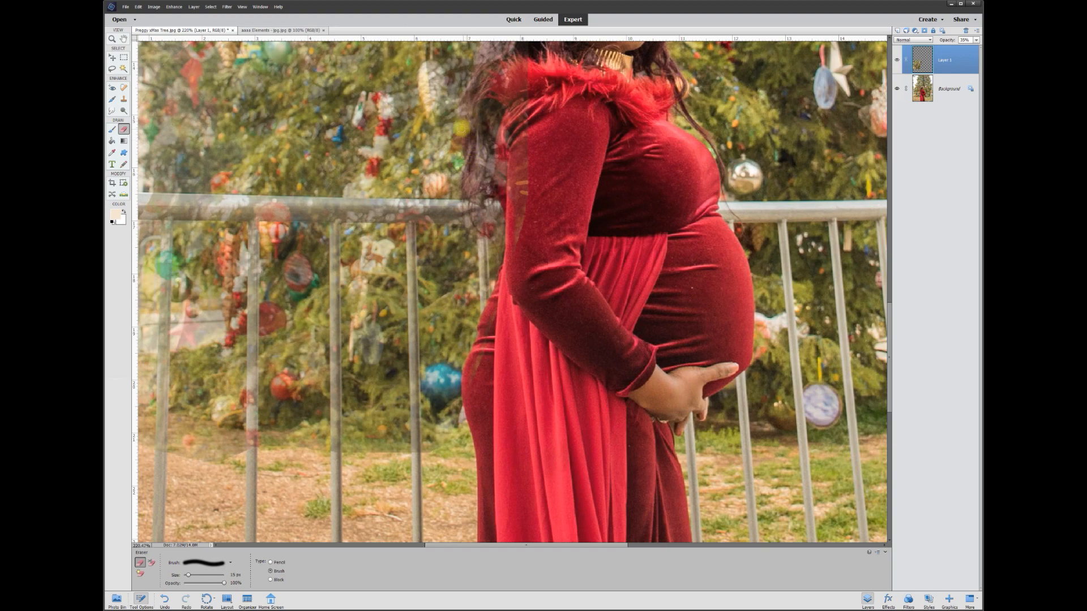
{"action": "scroll", "coordinate": [476, 83], "scroll_direction": "up", "scroll_amount": 3}
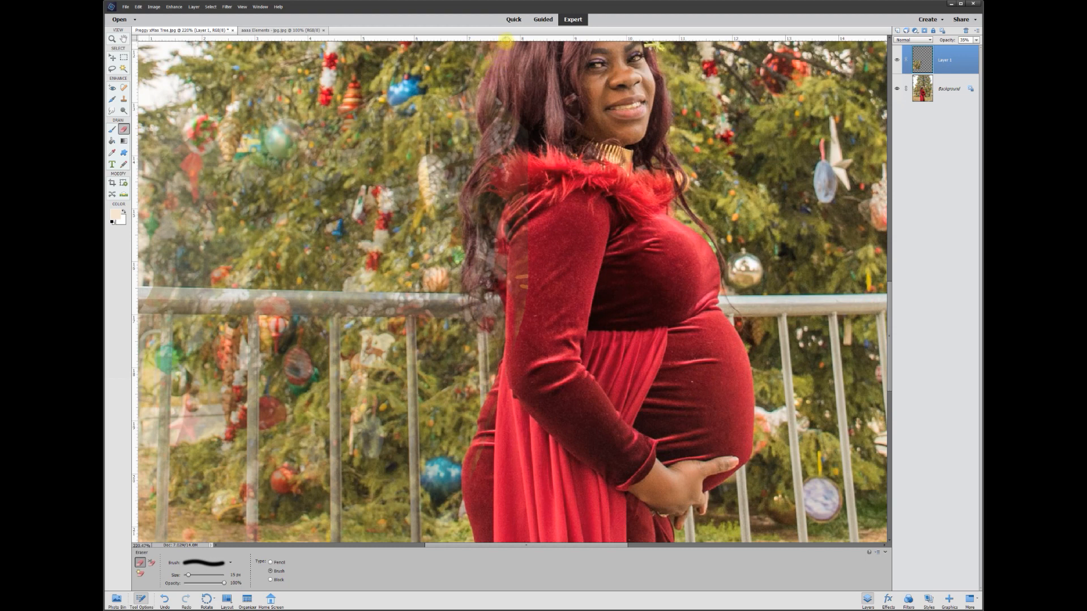
Step: Restore the patch layer's opacity to 100% and hide the Background layer
{"action": "left_click", "coordinate": [977, 40]}
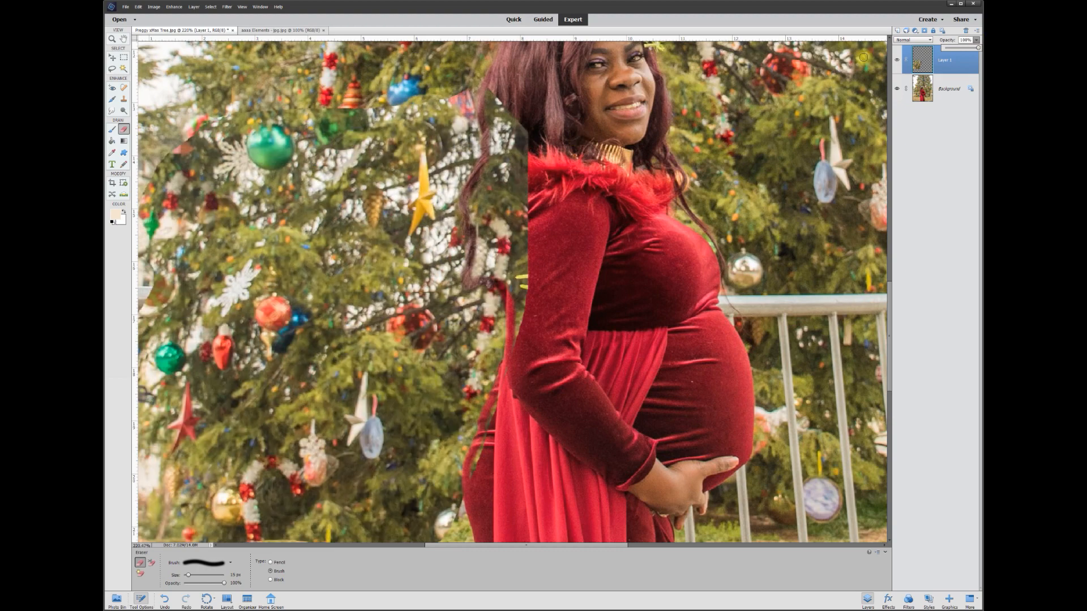
{"action": "left_click", "coordinate": [896, 90]}
{"action": "left_click", "coordinate": [897, 90]}
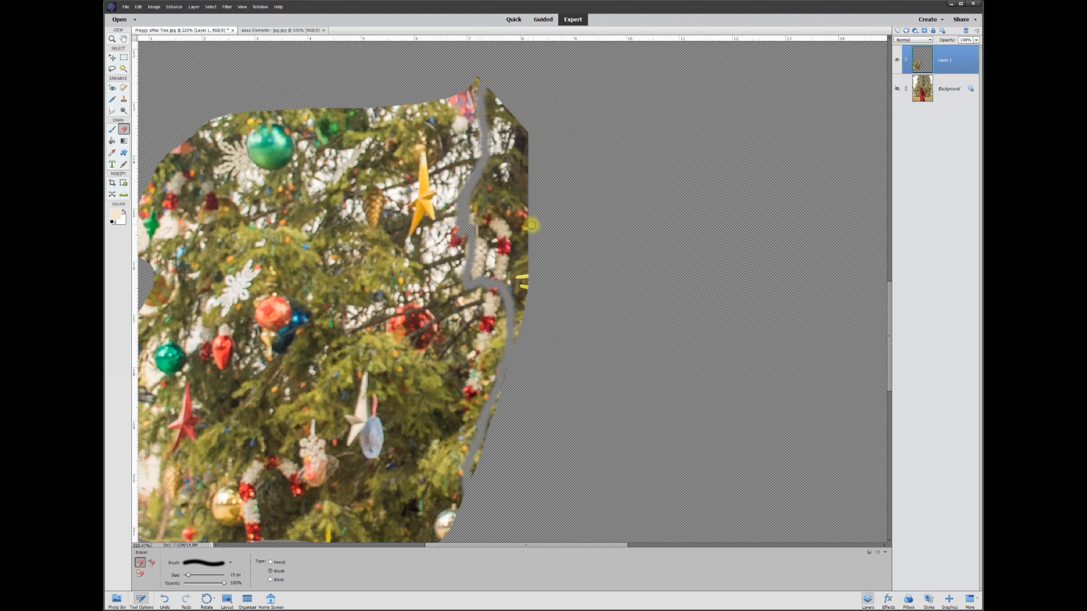
Step: Delete the leftover tree area beyond the erased outline using a polygonal lasso selection, then deselect and show the Background layer
{"action": "left_click", "coordinate": [113, 70]}
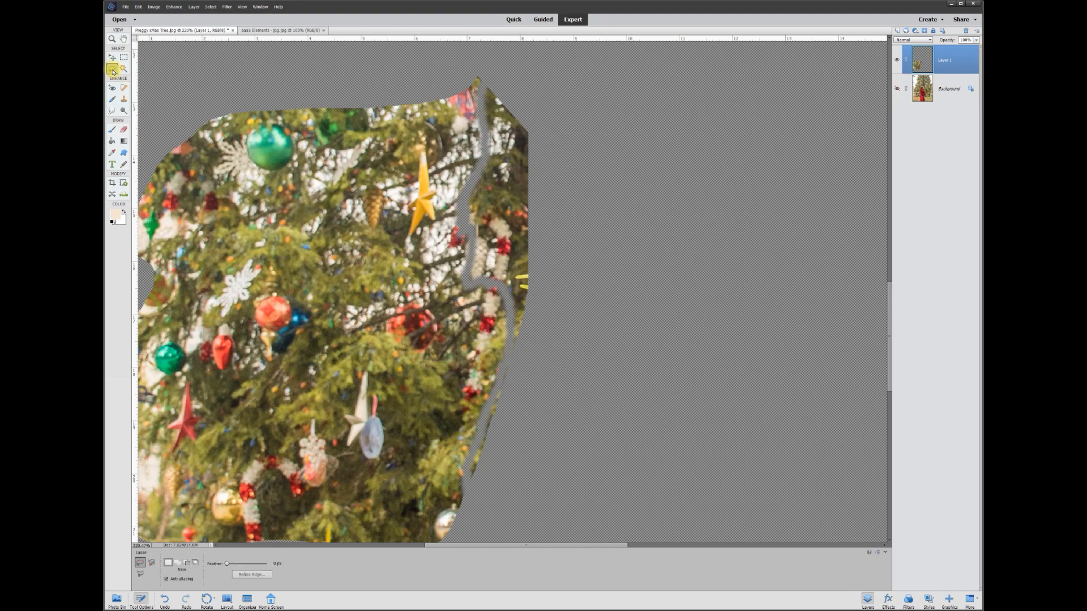
{"action": "left_click", "coordinate": [140, 574]}
{"action": "left_click", "coordinate": [502, 56]}
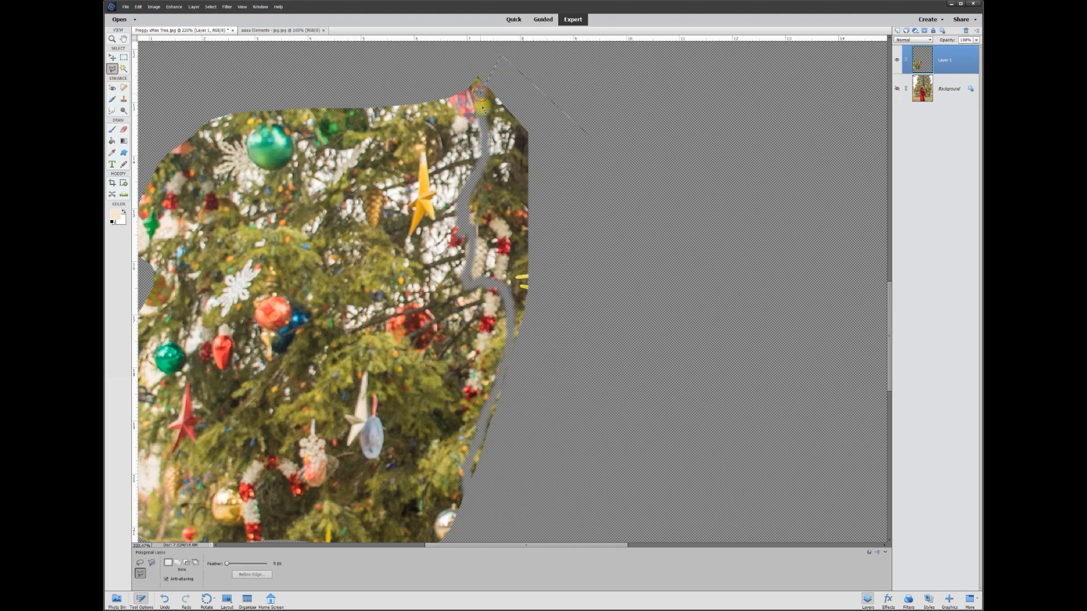
{"action": "left_click", "coordinate": [483, 122]}
{"action": "left_click", "coordinate": [487, 151]}
{"action": "left_click", "coordinate": [479, 173]}
{"action": "left_click", "coordinate": [465, 194]}
{"action": "left_click", "coordinate": [473, 234]}
{"action": "left_click", "coordinate": [485, 282]}
{"action": "left_click", "coordinate": [497, 285]}
{"action": "left_click", "coordinate": [507, 295]}
{"action": "left_click", "coordinate": [511, 322]}
{"action": "left_click", "coordinate": [510, 345]}
{"action": "left_click", "coordinate": [503, 366]}
{"action": "left_click", "coordinate": [479, 426]}
{"action": "left_click", "coordinate": [471, 457]}
{"action": "left_click", "coordinate": [468, 481]}
{"action": "left_click", "coordinate": [538, 471]}
{"action": "double_click", "coordinate": [580, 292]}
{"action": "key", "text": "Delete"}
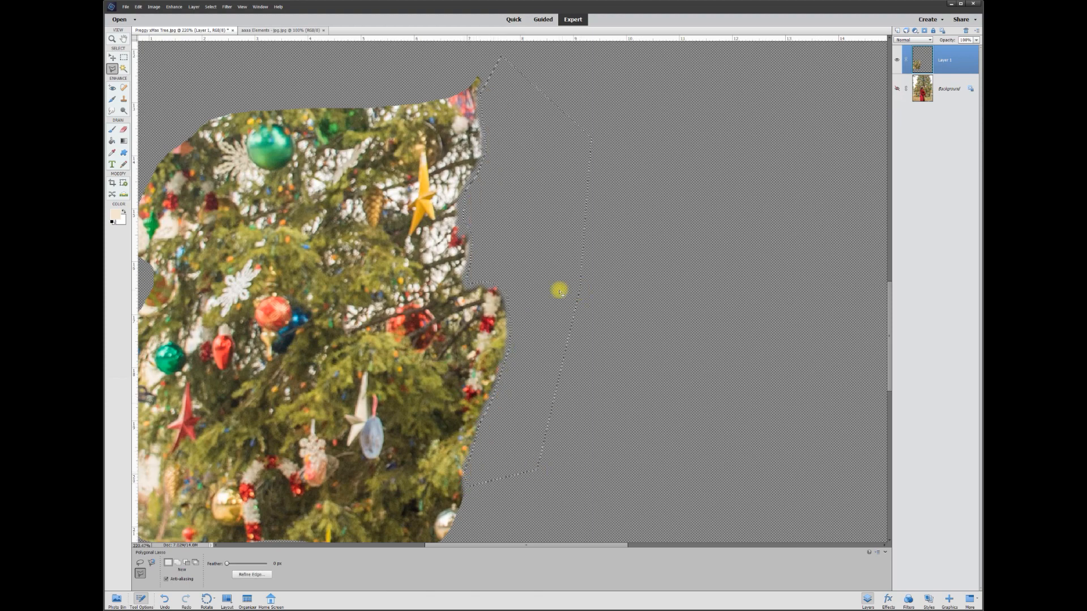
{"action": "key", "text": "ctrl+d"}
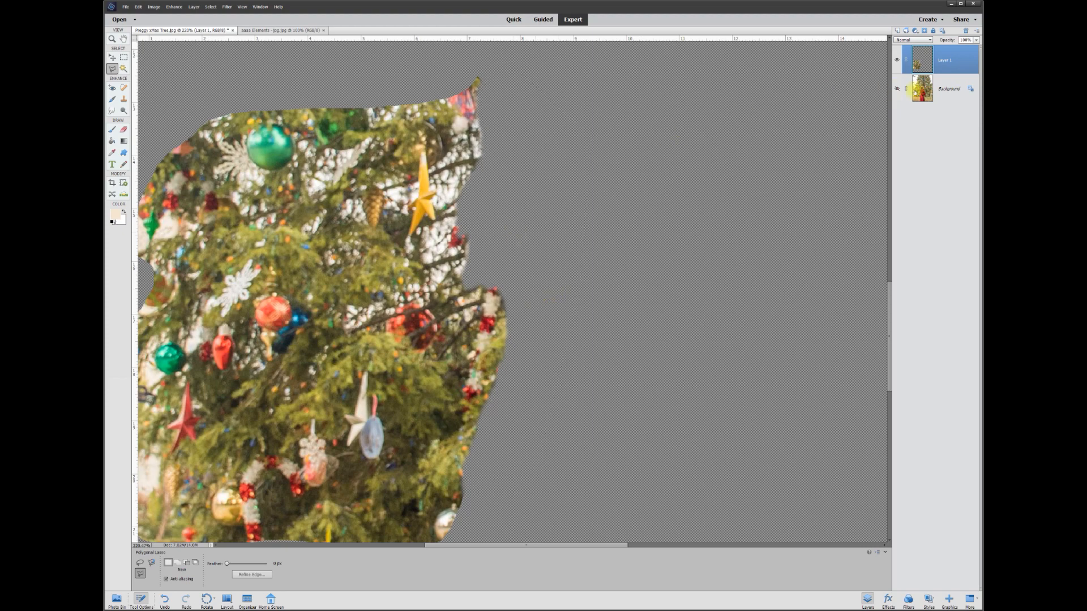
{"action": "left_click", "coordinate": [898, 90]}
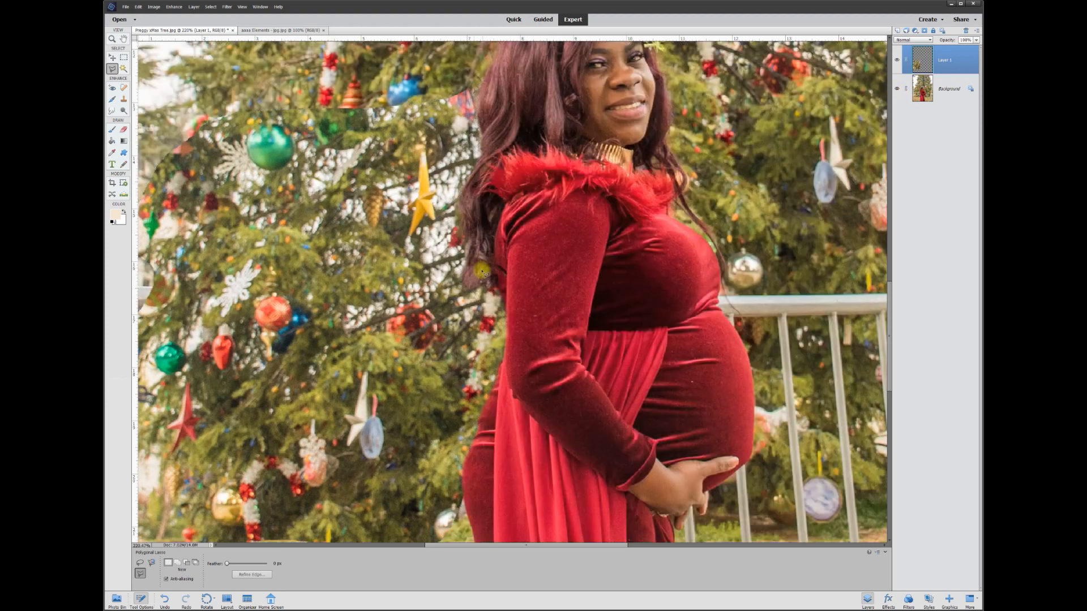
Step: Compare the photo with the tree patch layer hidden and shown
{"action": "scroll", "coordinate": [552, 277], "scroll_direction": "down", "scroll_amount": 2}
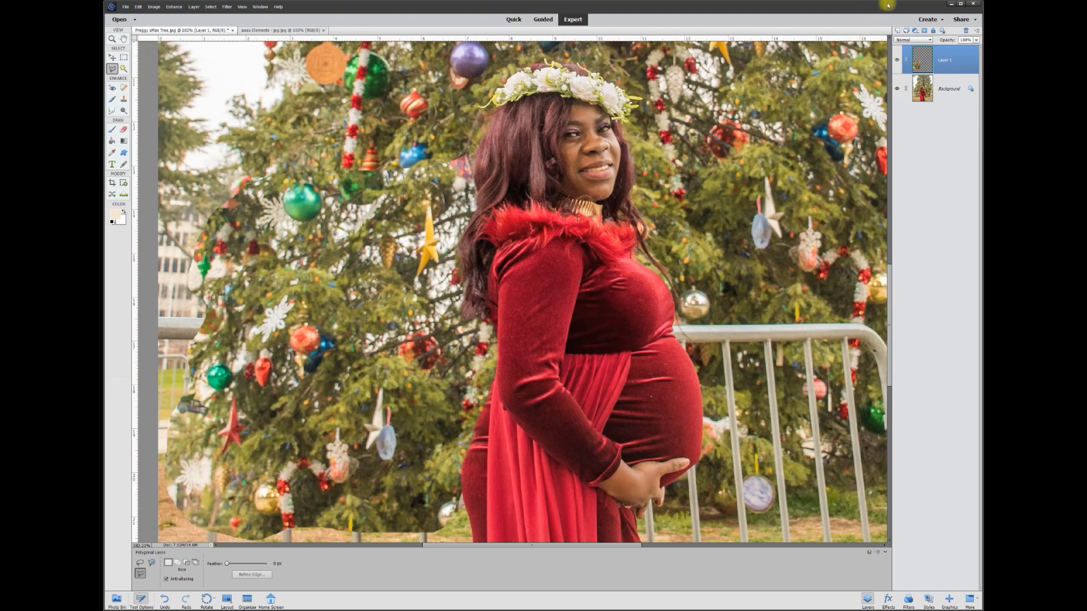
{"action": "left_click", "coordinate": [899, 60]}
{"action": "left_click", "coordinate": [899, 60]}
{"action": "left_click", "coordinate": [899, 60]}
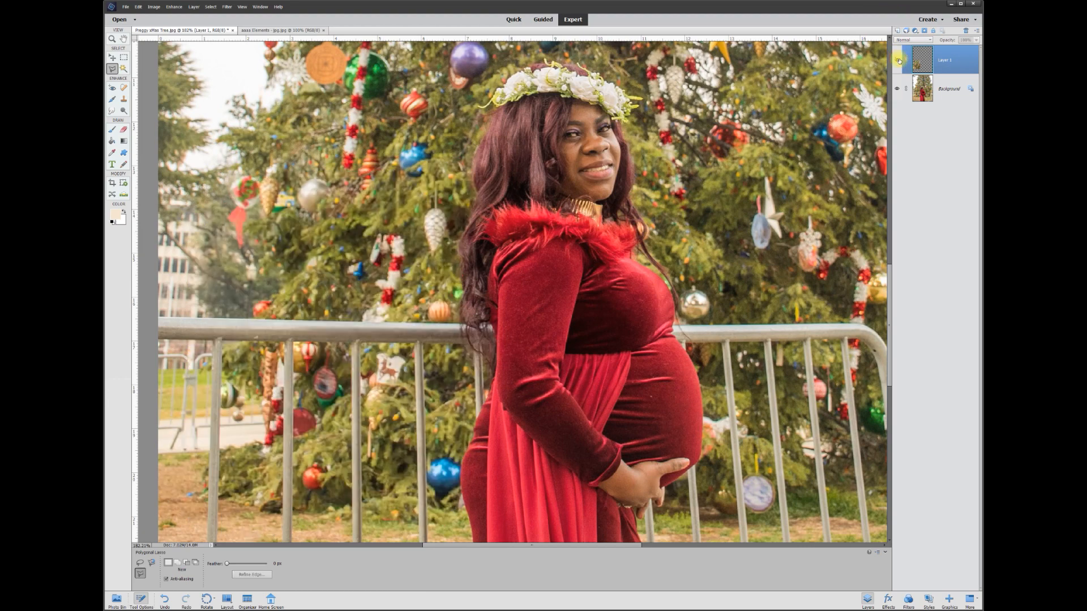
{"action": "left_click", "coordinate": [899, 60]}
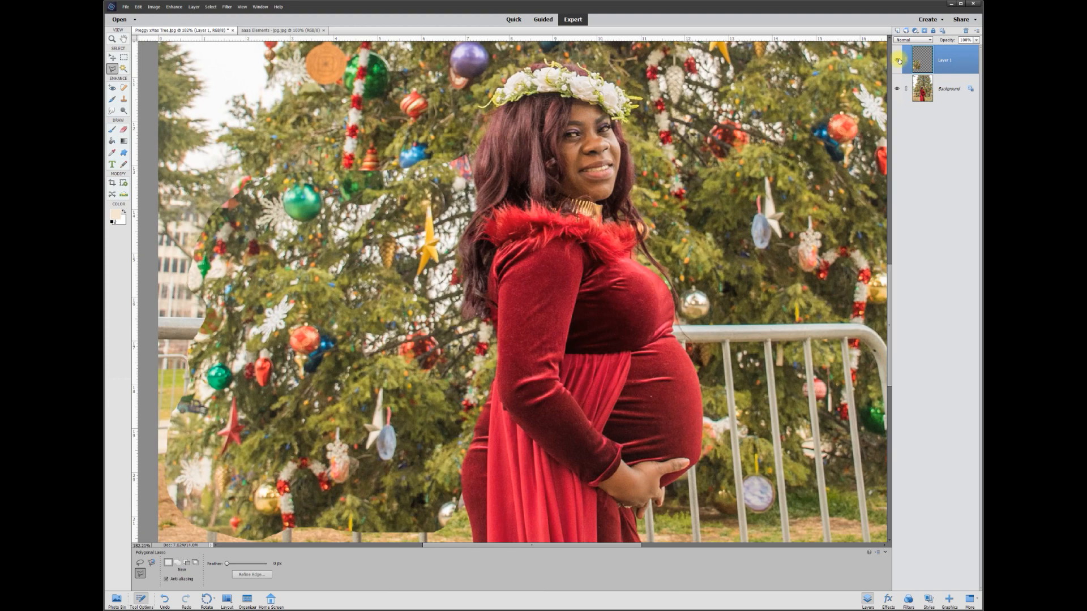
Step: Set the patch layer's opacity to 50% and erase along its upper edge with a 100 px eraser
{"action": "left_click_drag", "start_coordinate": [492, 545], "coordinate": [453, 547]}
{"action": "left_click_drag", "start_coordinate": [890, 291], "coordinate": [889, 296]}
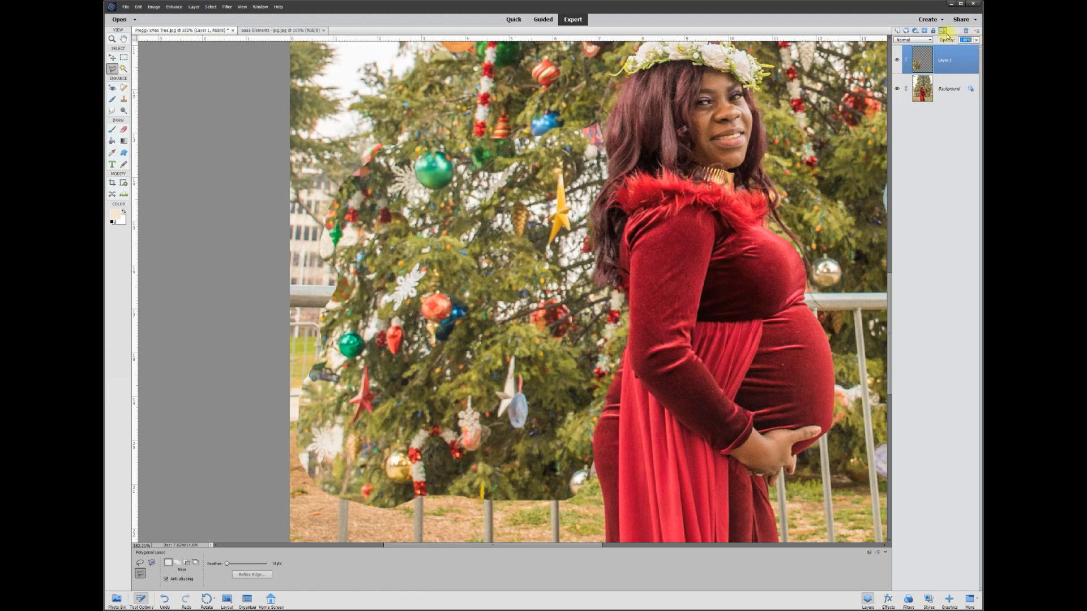
{"action": "type", "text": "50"}
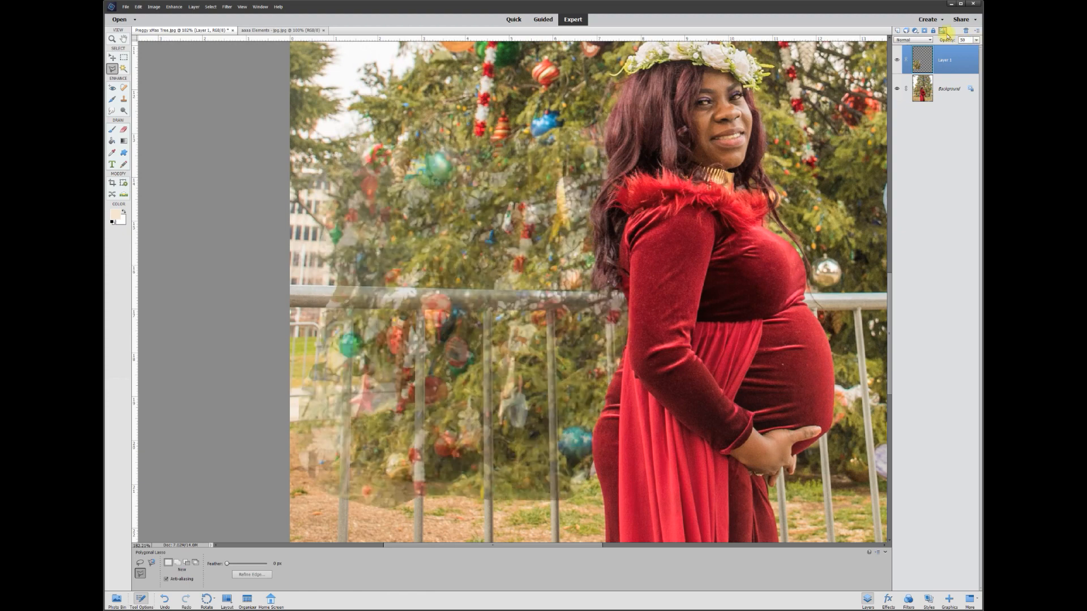
{"action": "left_click", "coordinate": [123, 130]}
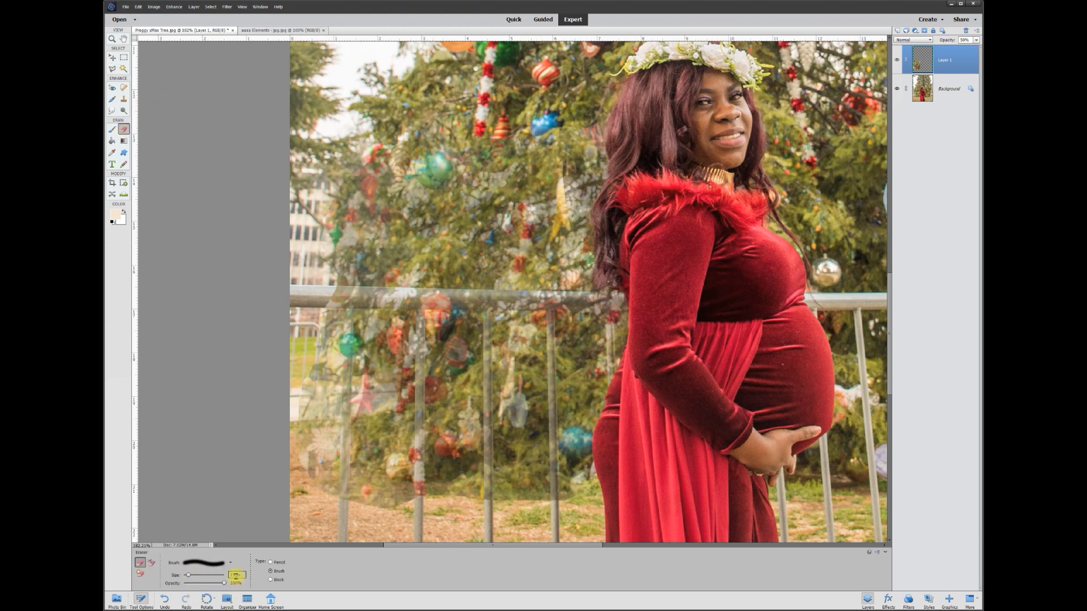
{"action": "type", "text": "1"}
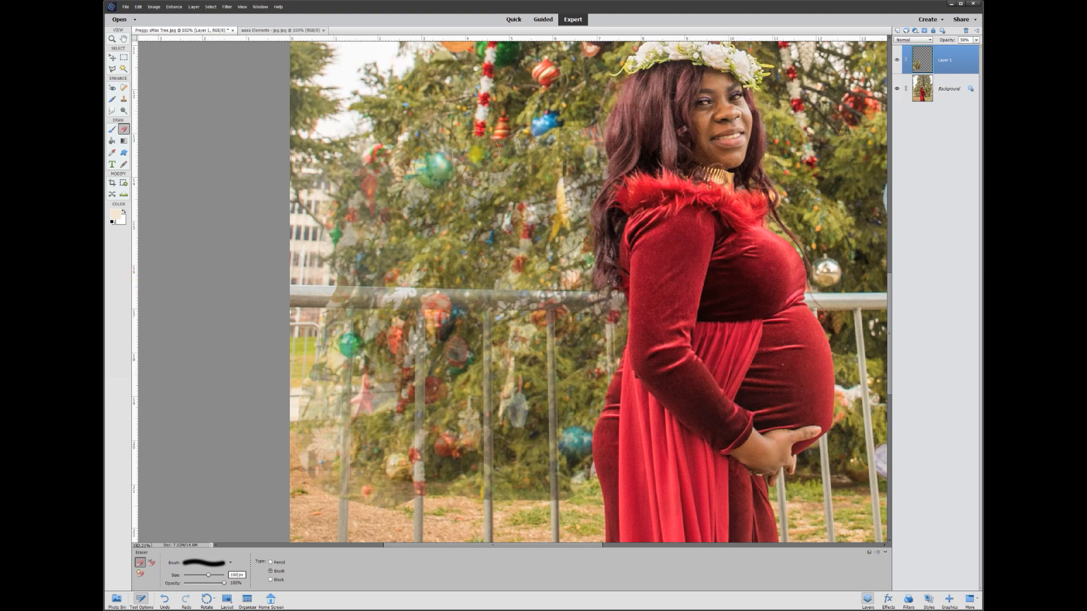
{"action": "mouse_move", "coordinate": [596, 118]}
{"action": "left_mouse_down"}
{"action": "mouse_move", "coordinate": [518, 116]}
{"action": "mouse_move", "coordinate": [496, 147]}
{"action": "mouse_move", "coordinate": [484, 128]}
{"action": "mouse_move", "coordinate": [439, 148]}
{"action": "mouse_move", "coordinate": [432, 167]}
{"action": "mouse_move", "coordinate": [448, 156]}
{"action": "mouse_move", "coordinate": [391, 146]}
{"action": "mouse_move", "coordinate": [356, 169]}
{"action": "mouse_move", "coordinate": [337, 240]}
{"action": "mouse_move", "coordinate": [323, 251]}
{"action": "mouse_move", "coordinate": [326, 302]}
{"action": "mouse_move", "coordinate": [333, 255]}
{"action": "mouse_move", "coordinate": [390, 292]}
{"action": "left_mouse_up"}
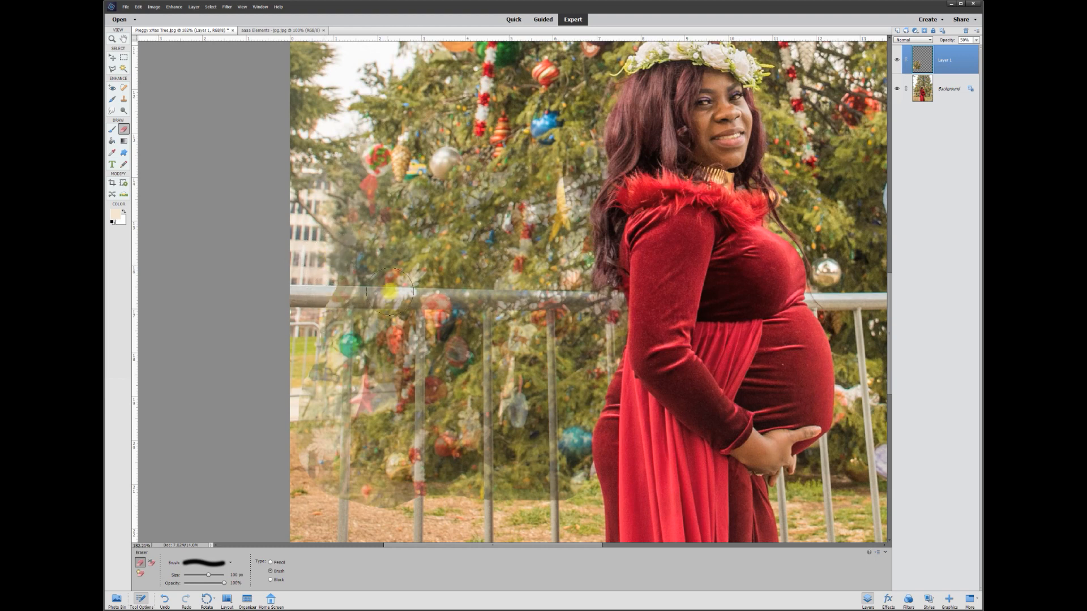
Step: Erase the patch's outer and lower edges with a 50 px eraser and restore the layer's opacity to 100%
{"action": "left_click", "coordinate": [237, 575]}
{"action": "mouse_move", "coordinate": [333, 262]}
{"action": "left_mouse_down"}
{"action": "mouse_move", "coordinate": [297, 436]}
{"action": "mouse_move", "coordinate": [298, 454]}
{"action": "mouse_move", "coordinate": [318, 405]}
{"action": "mouse_move", "coordinate": [325, 492]}
{"action": "mouse_move", "coordinate": [409, 498]}
{"action": "mouse_move", "coordinate": [498, 487]}
{"action": "left_mouse_up"}
{"action": "left_click_drag", "start_coordinate": [498, 487], "coordinate": [538, 482]}
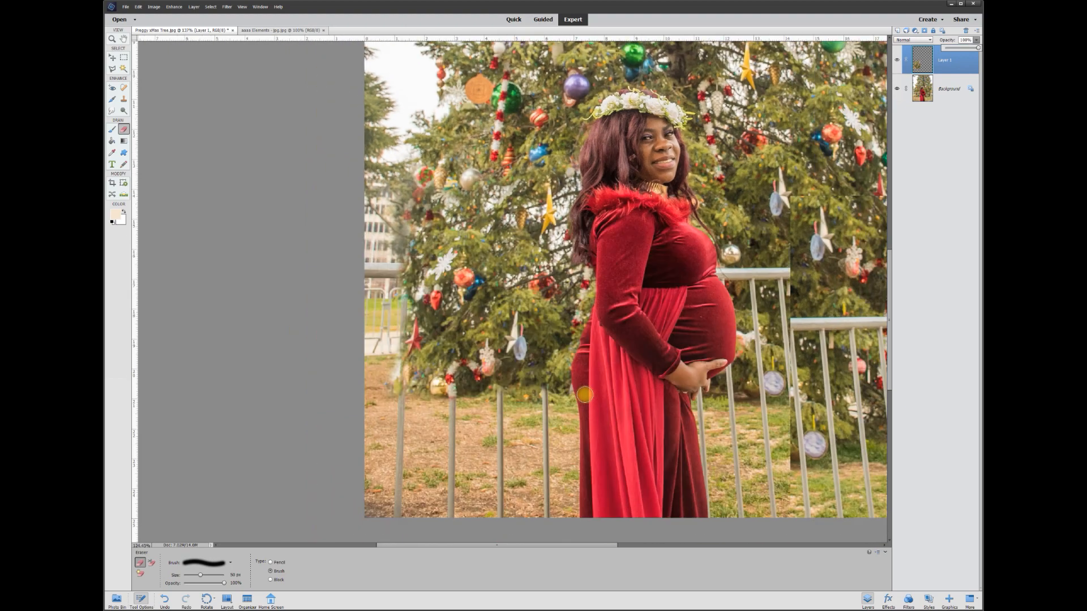
{"action": "scroll", "coordinate": [584, 395], "scroll_direction": "down", "scroll_amount": 2}
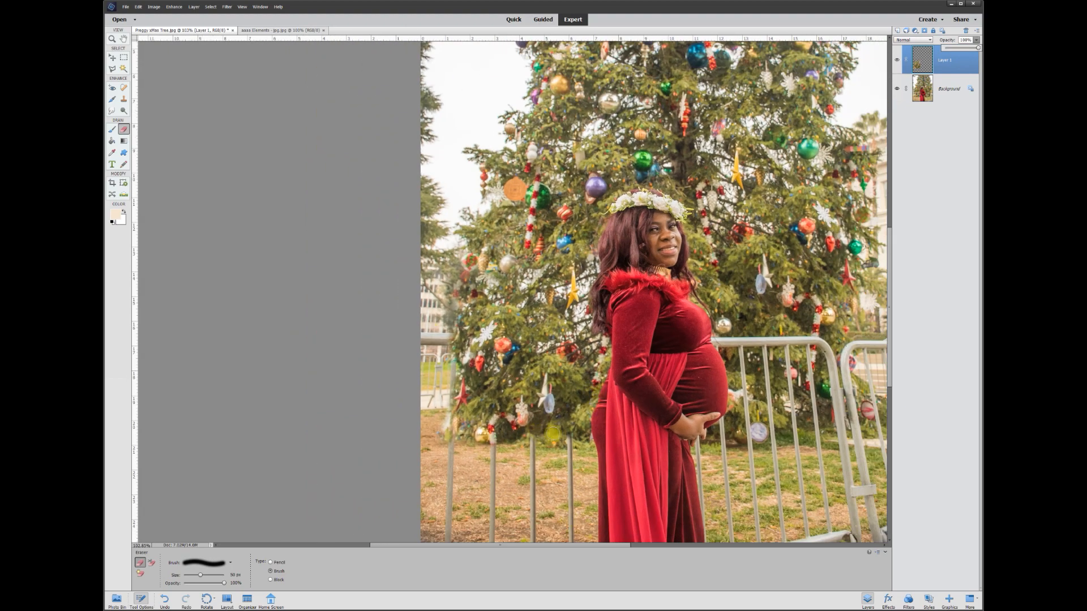
Step: Inspect how the patch blends at the tree's outer edge, comparing it with the patch layer hidden and shown
{"action": "scroll", "coordinate": [682, 417], "scroll_direction": "down", "scroll_amount": 3}
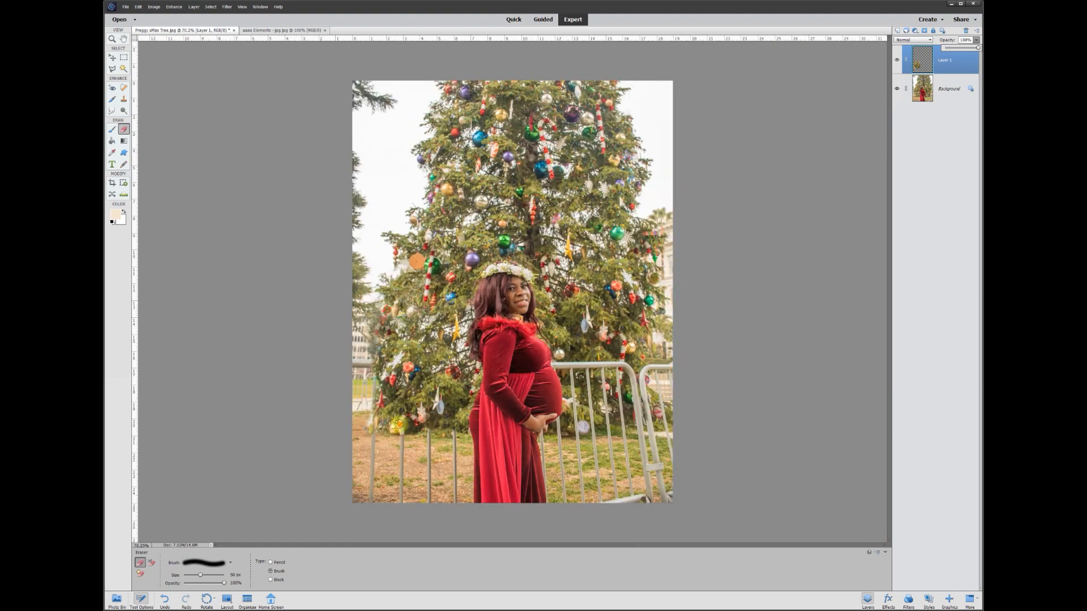
{"action": "scroll", "coordinate": [360, 419], "scroll_direction": "up", "scroll_amount": 3}
{"action": "scroll", "coordinate": [522, 378], "scroll_direction": "up", "scroll_amount": 3}
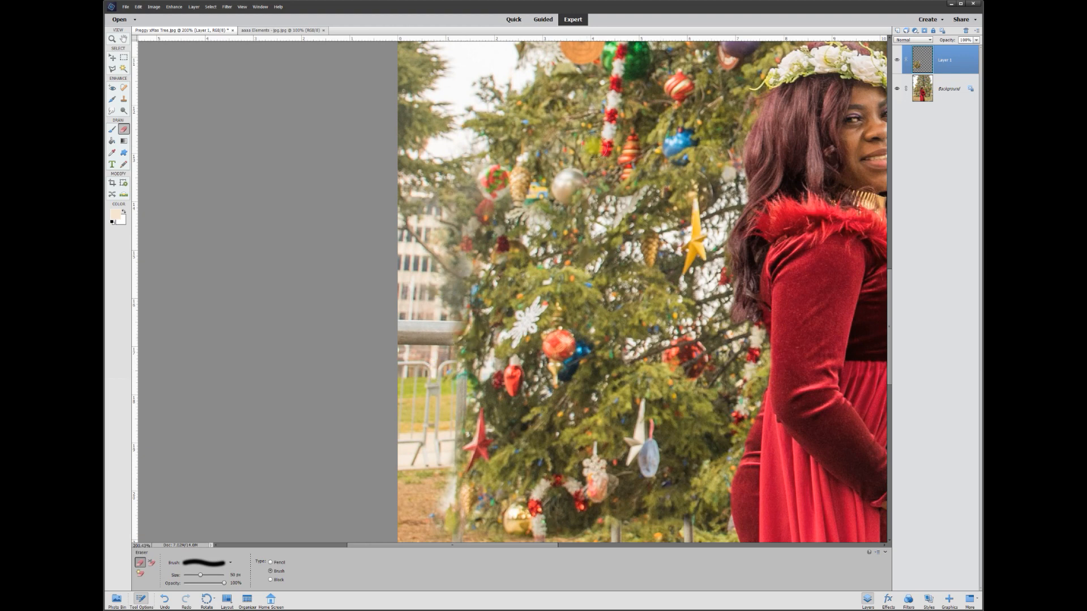
{"action": "left_click", "coordinate": [897, 62]}
{"action": "left_click", "coordinate": [898, 62]}
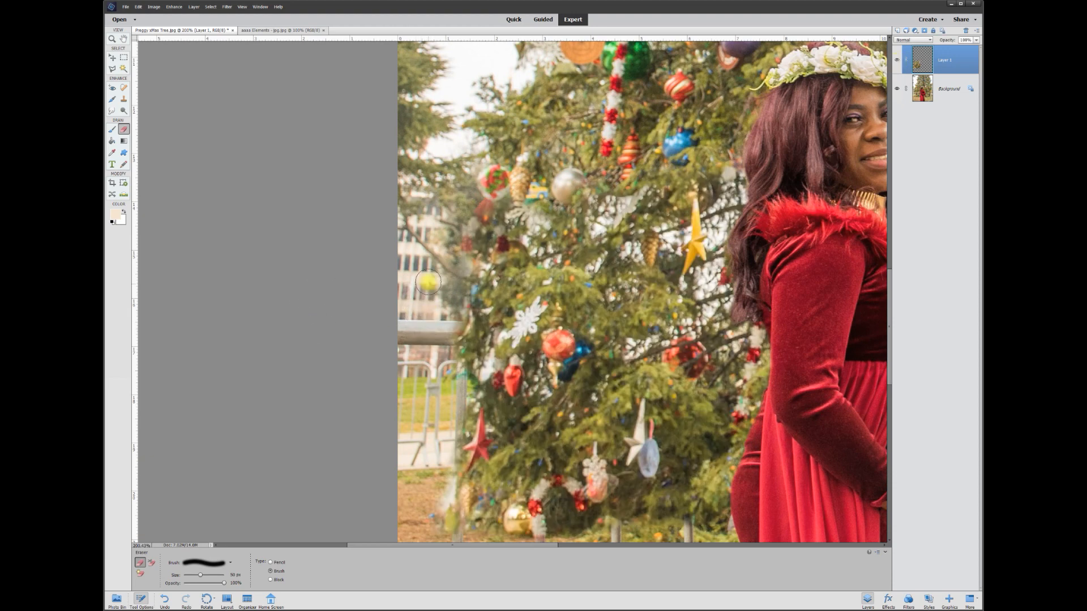
Step: Clone the building's windows over the fence's horizontal rail at the photo's left edge with a 50 px Clone Stamp
{"action": "left_click", "coordinate": [124, 101]}
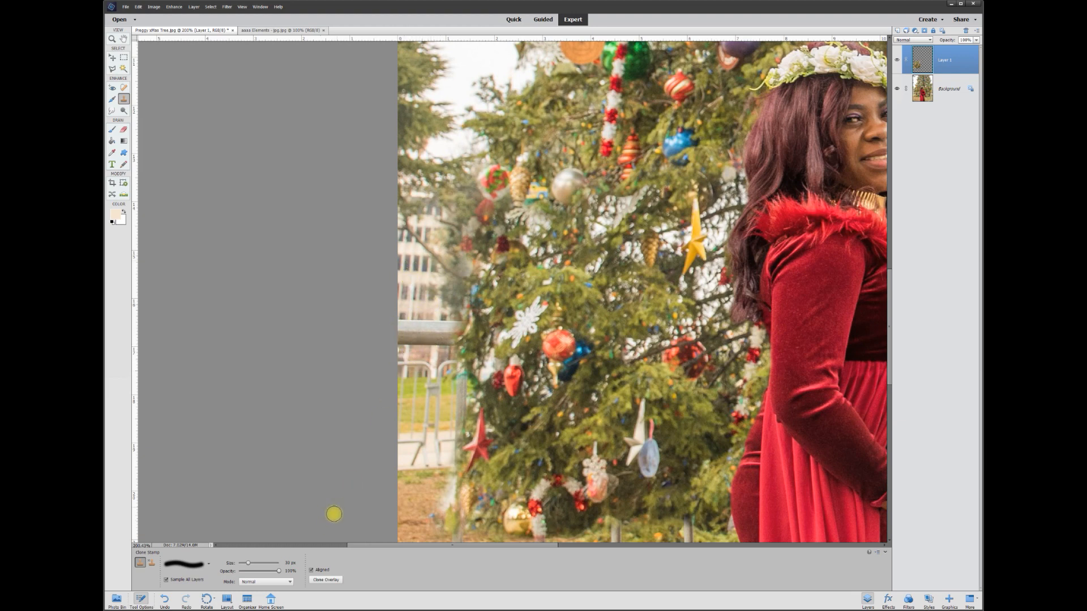
{"action": "left_click", "coordinate": [289, 563]}
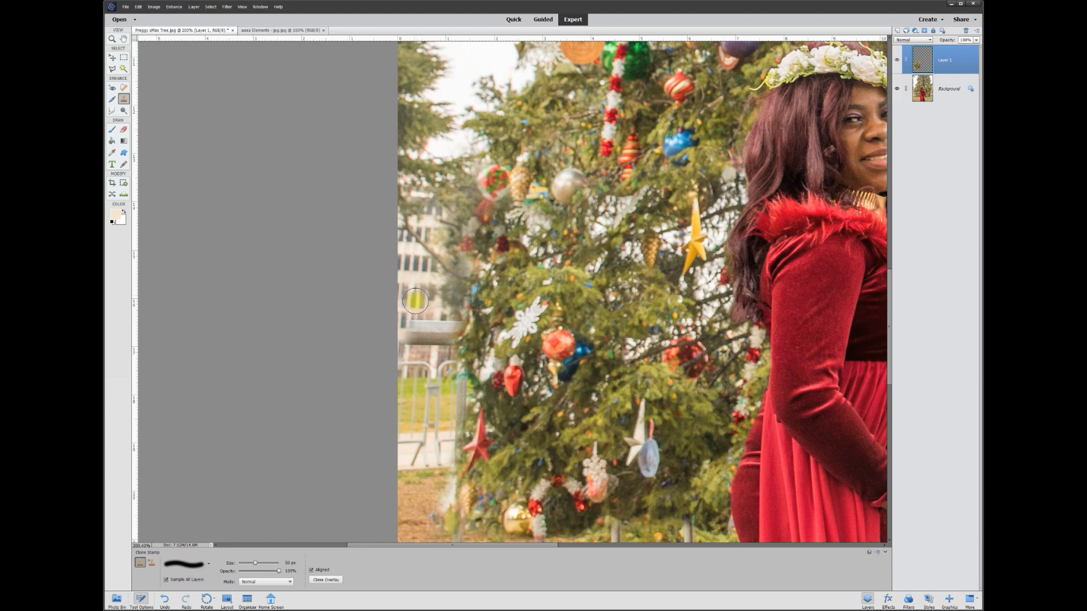
{"action": "left_click_drag", "start_coordinate": [418, 295], "coordinate": [412, 344]}
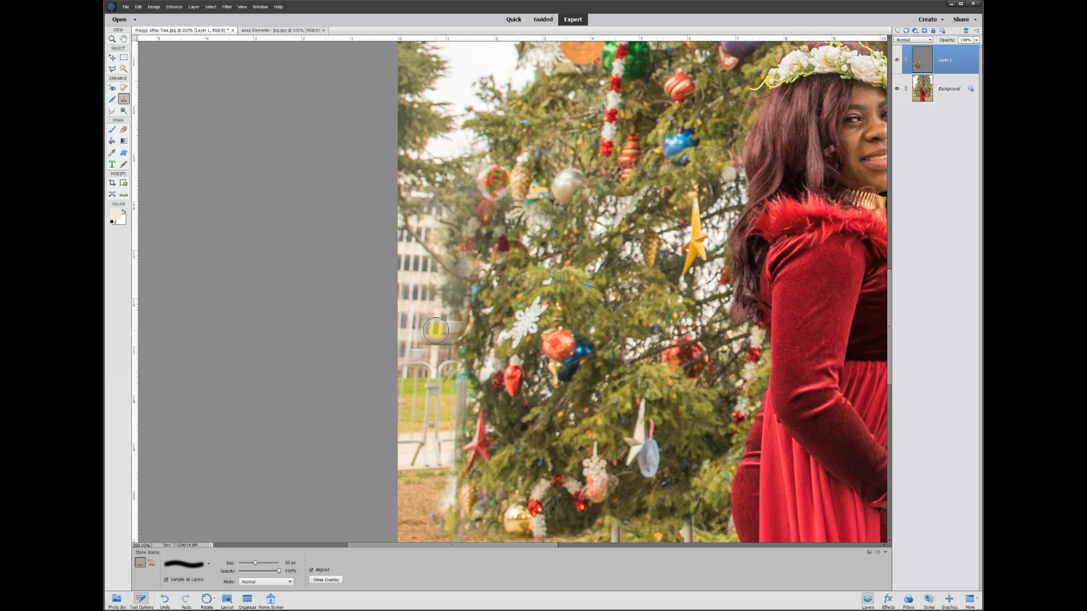
{"action": "left_click_drag", "start_coordinate": [437, 325], "coordinate": [433, 361]}
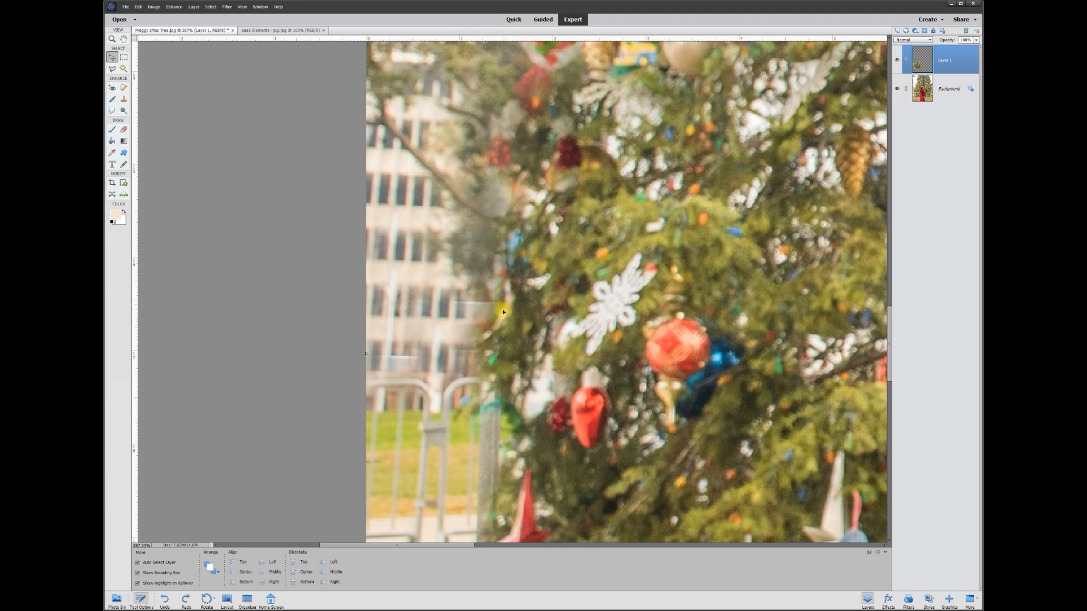
Step: Clone building windows over the leftover rail end beside the tree and the remaining light fragment just above the barriers
{"action": "left_click", "coordinate": [124, 100]}
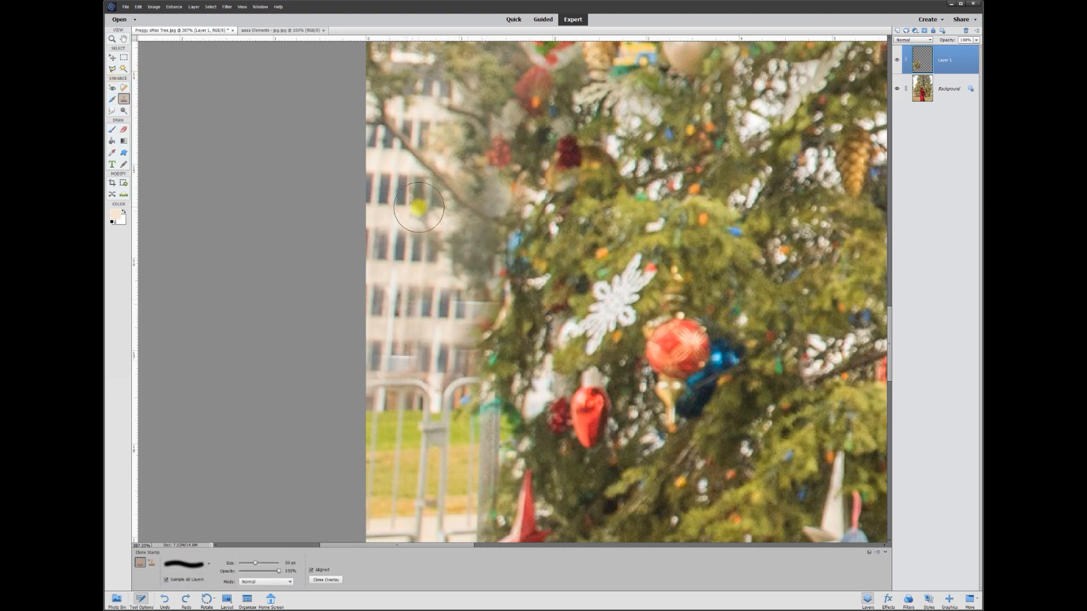
{"action": "left_click", "coordinate": [399, 197], "text": "alt"}
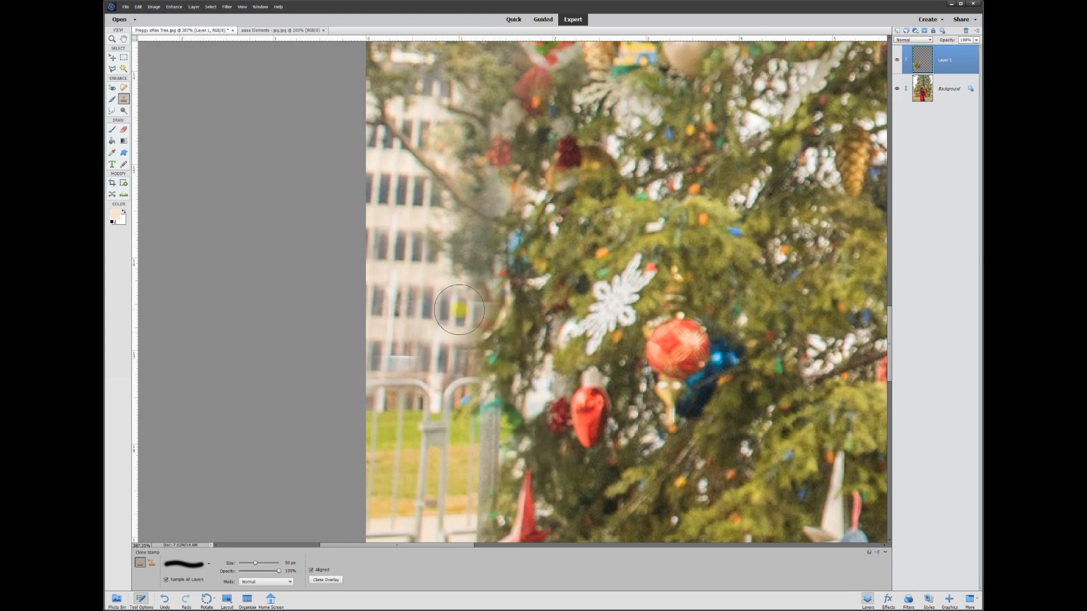
{"action": "left_click_drag", "start_coordinate": [456, 308], "coordinate": [471, 298]}
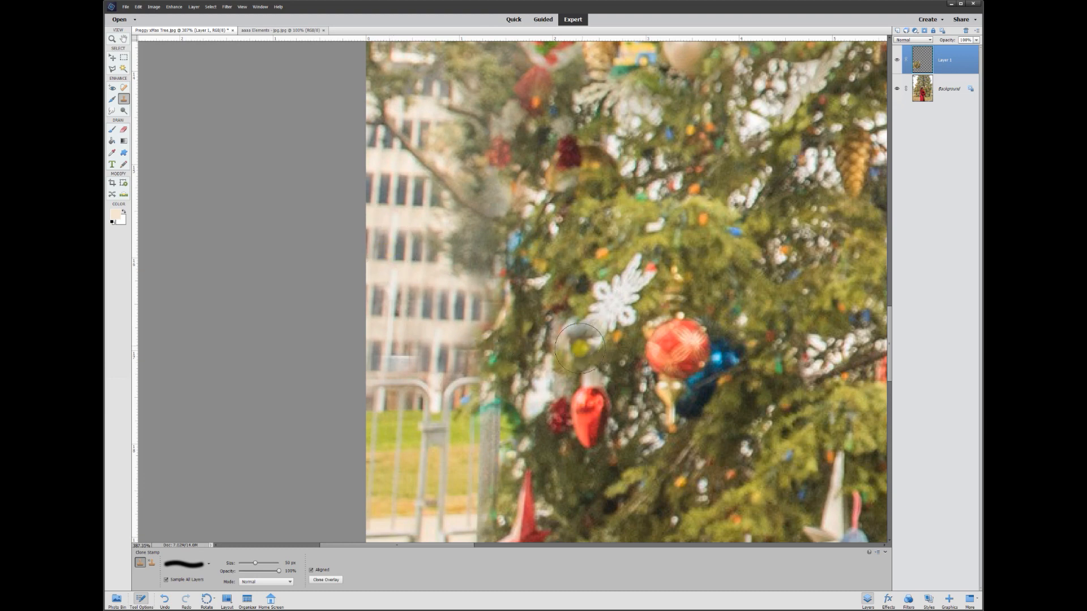
{"action": "left_click", "coordinate": [405, 301], "text": "alt"}
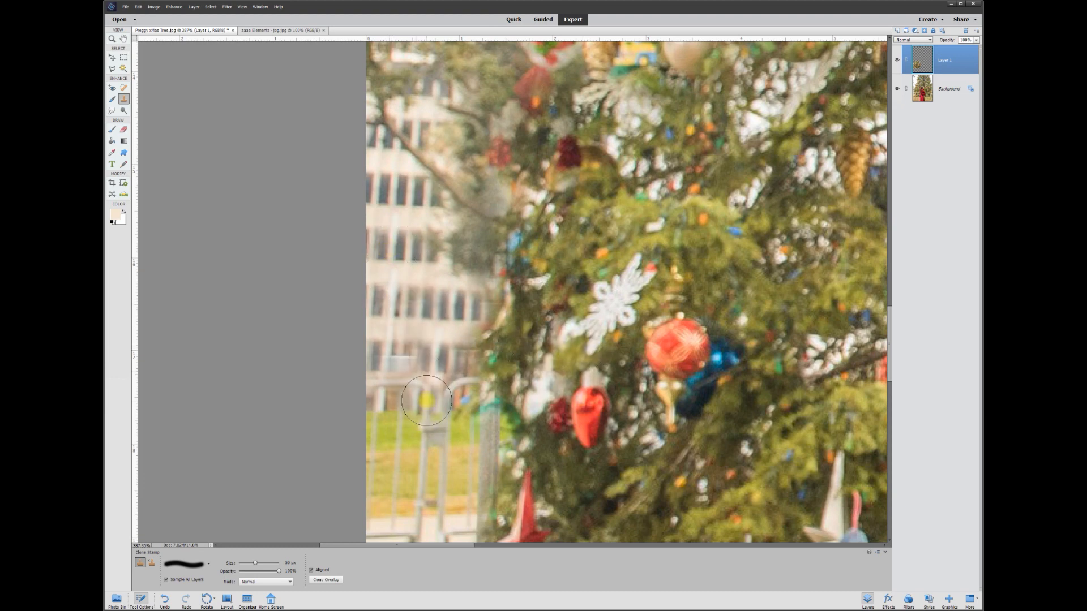
{"action": "left_click_drag", "start_coordinate": [406, 359], "coordinate": [399, 356]}
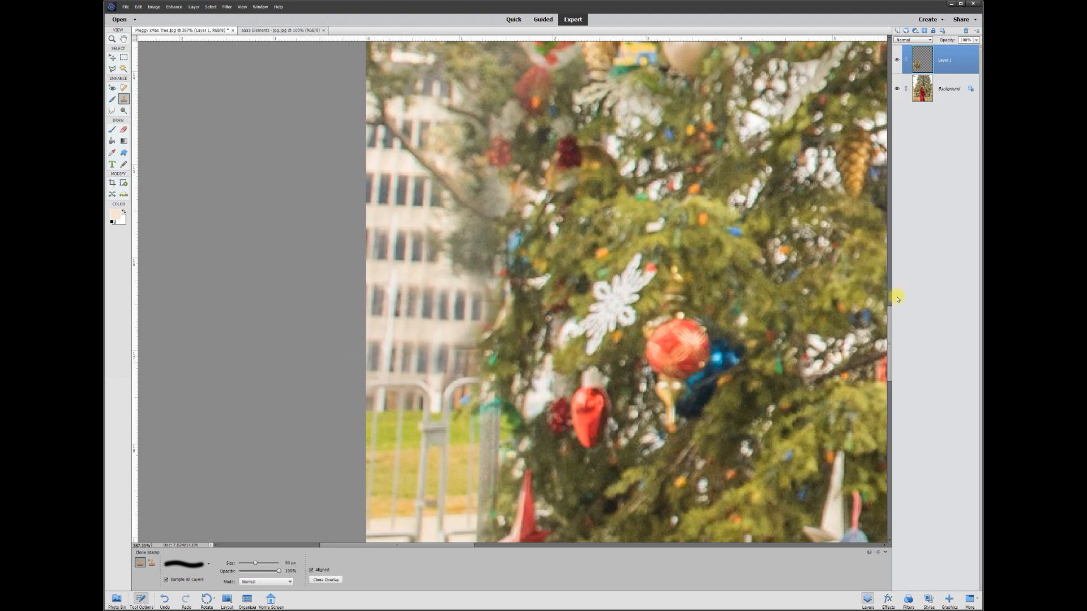
Step: Add two new layers between the Background and the tree patch, covering the barriers' curved tops on the lower one
{"action": "scroll", "coordinate": [623, 300], "scroll_direction": "down", "scroll_amount": 3}
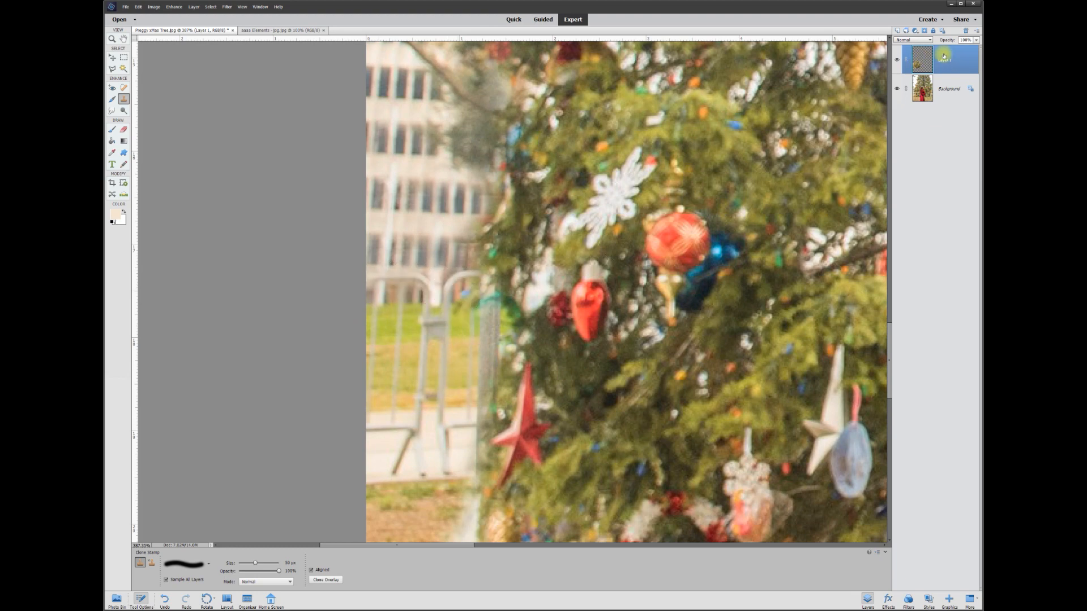
{"action": "left_click", "coordinate": [899, 32]}
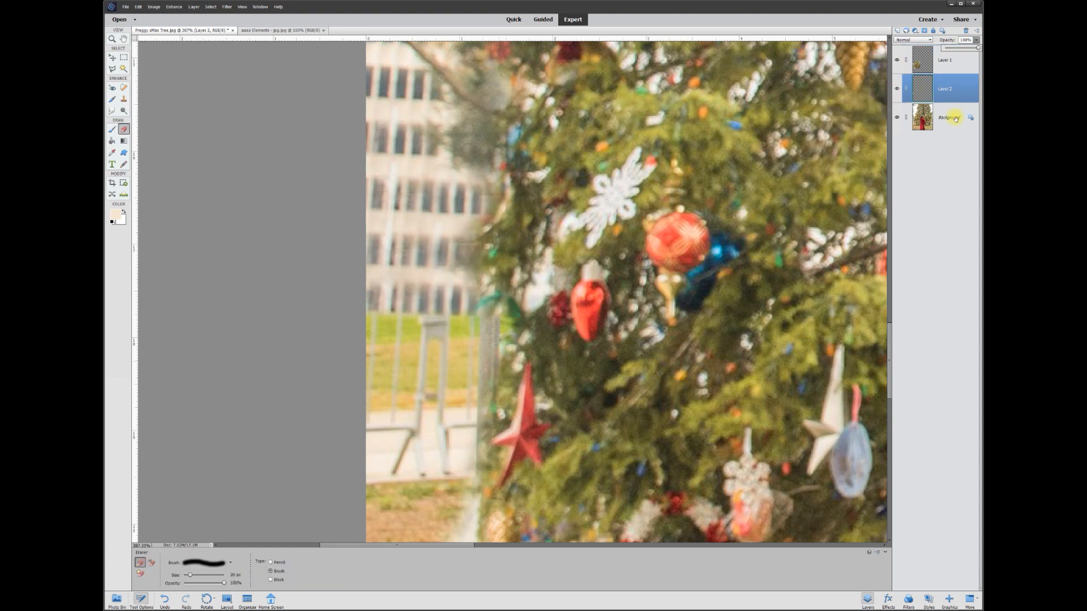
{"action": "left_click", "coordinate": [898, 32]}
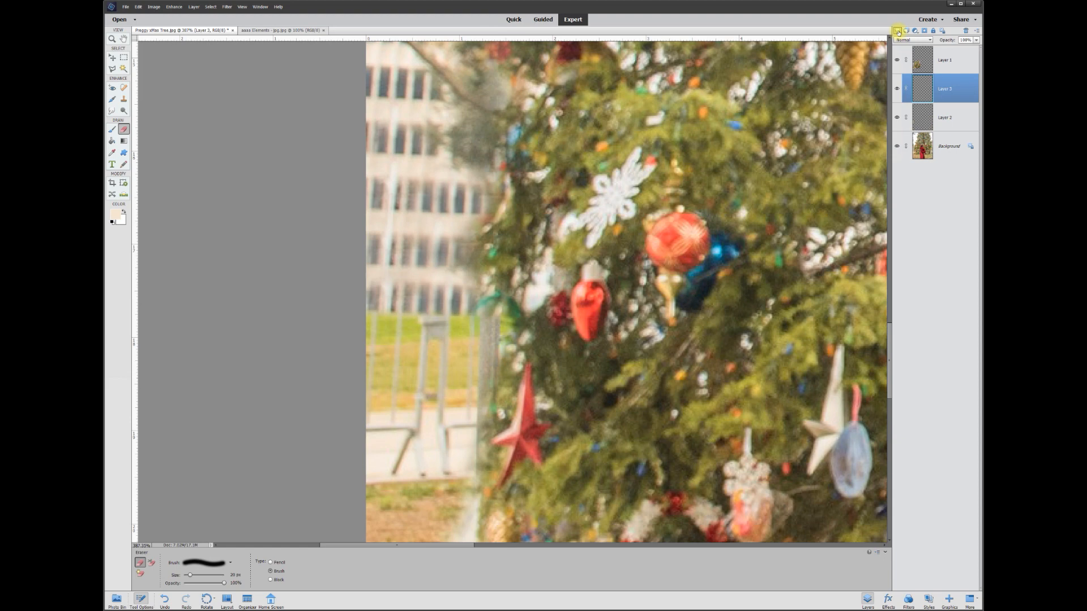
Step: Clone the bright green grass strip across the barrier posts up to the tree with a 15 px Clone Stamp
{"action": "left_click", "coordinate": [124, 100]}
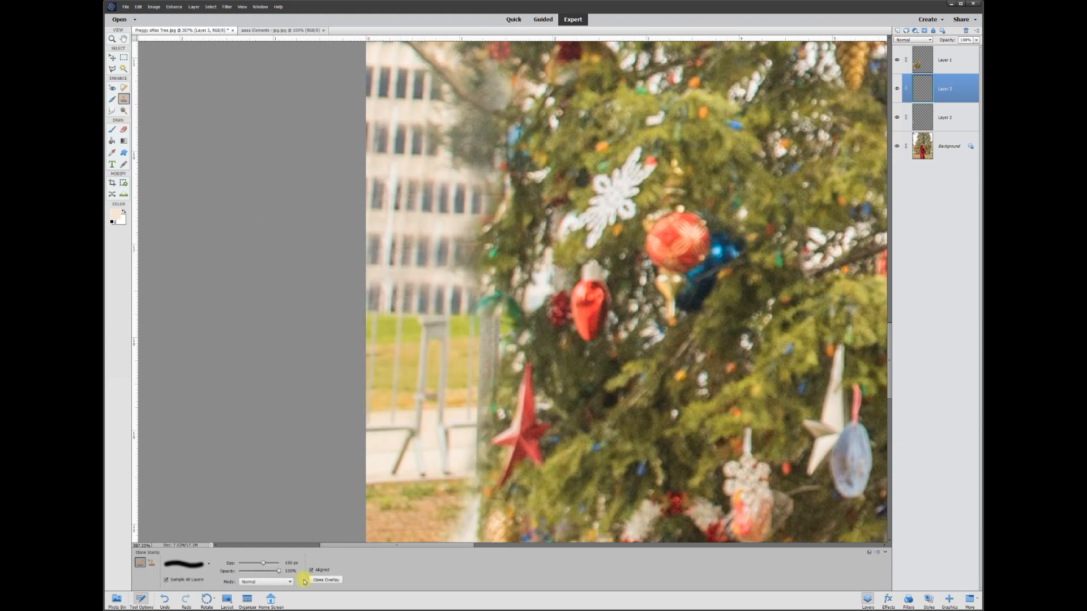
{"action": "left_click", "coordinate": [289, 563]}
{"action": "type", "text": "25"}
{"action": "key", "text": "Return"}
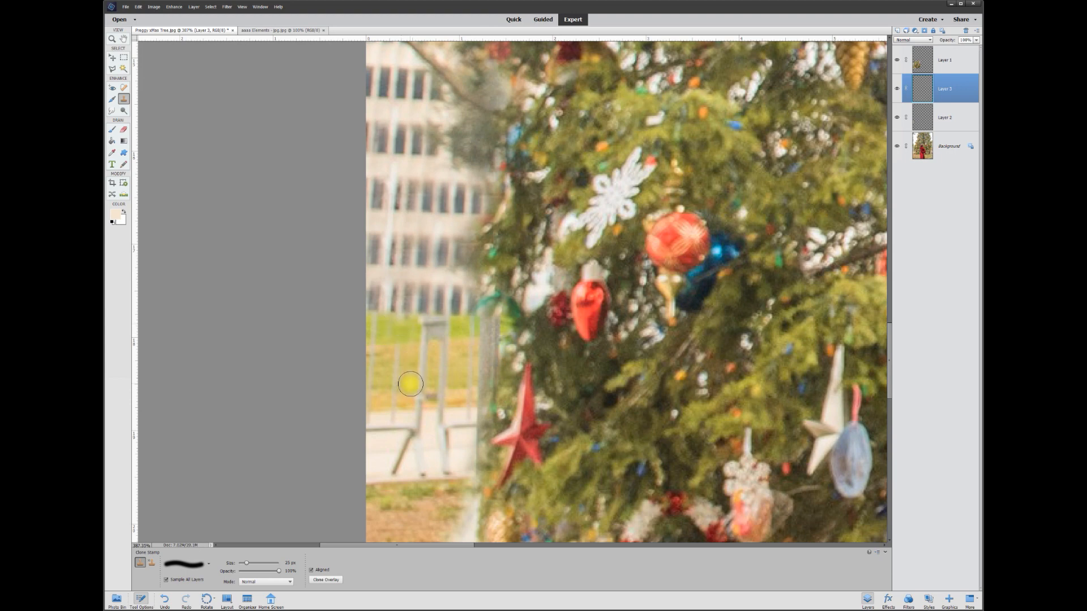
{"action": "scroll", "coordinate": [378, 334], "scroll_direction": "up", "scroll_amount": 3}
{"action": "key", "text": "bracketleft"}
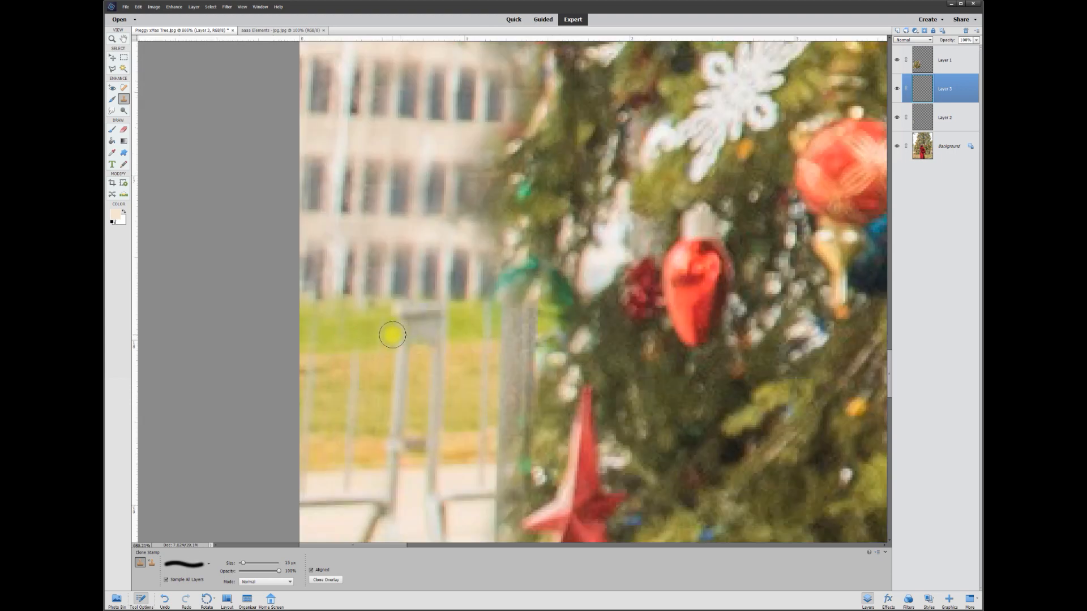
{"action": "mouse_move", "coordinate": [399, 338]}
{"action": "left_mouse_down"}
{"action": "mouse_move", "coordinate": [355, 331]}
{"action": "mouse_move", "coordinate": [393, 314]}
{"action": "mouse_move", "coordinate": [533, 328]}
{"action": "mouse_move", "coordinate": [487, 313]}
{"action": "mouse_move", "coordinate": [539, 311]}
{"action": "mouse_move", "coordinate": [439, 338]}
{"action": "mouse_move", "coordinate": [417, 323]}
{"action": "mouse_move", "coordinate": [424, 316]}
{"action": "mouse_move", "coordinate": [373, 328]}
{"action": "mouse_move", "coordinate": [485, 331]}
{"action": "left_mouse_up"}
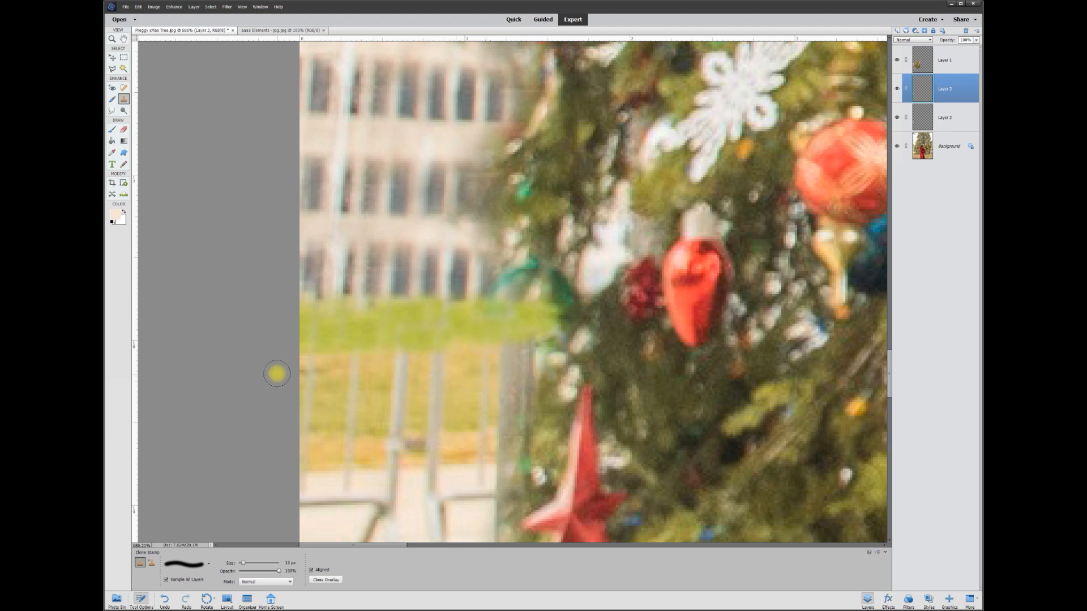
Step: Clone clean lawn over the vertical barrier bars between the grass strip and the pavement with a 20 px Clone Stamp
{"action": "scroll", "coordinate": [359, 256], "scroll_direction": "down", "scroll_amount": 3}
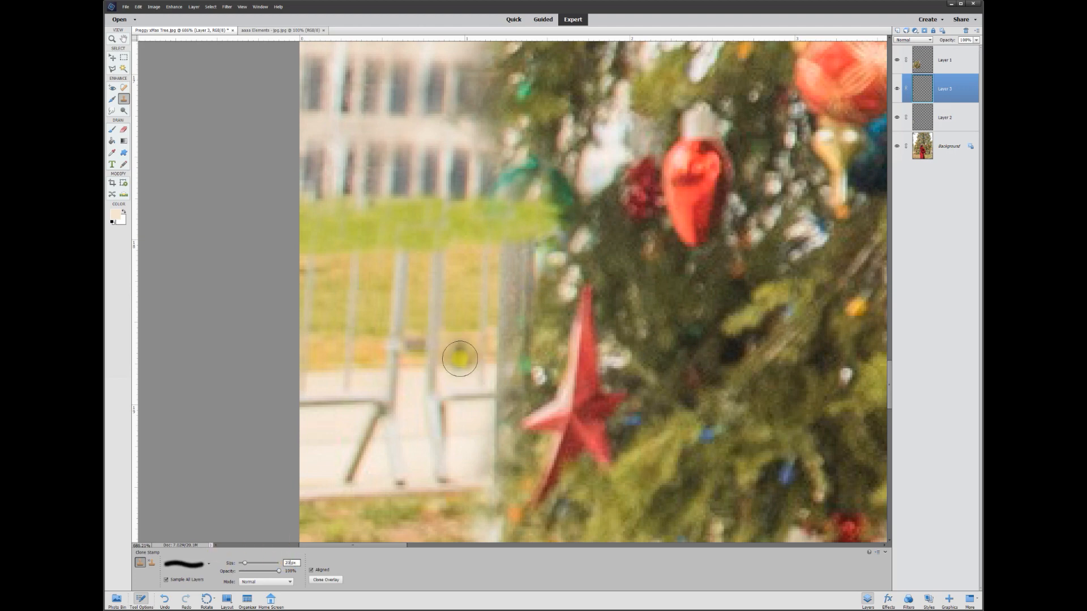
{"action": "left_click", "coordinate": [462, 364], "text": "alt"}
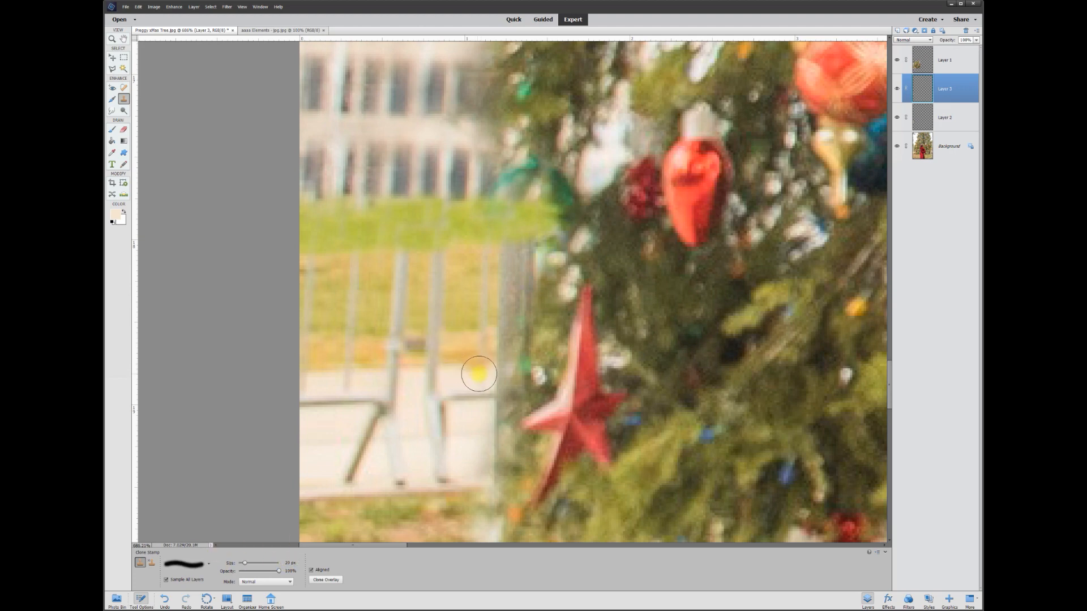
{"action": "left_click_drag", "start_coordinate": [483, 366], "coordinate": [487, 251]}
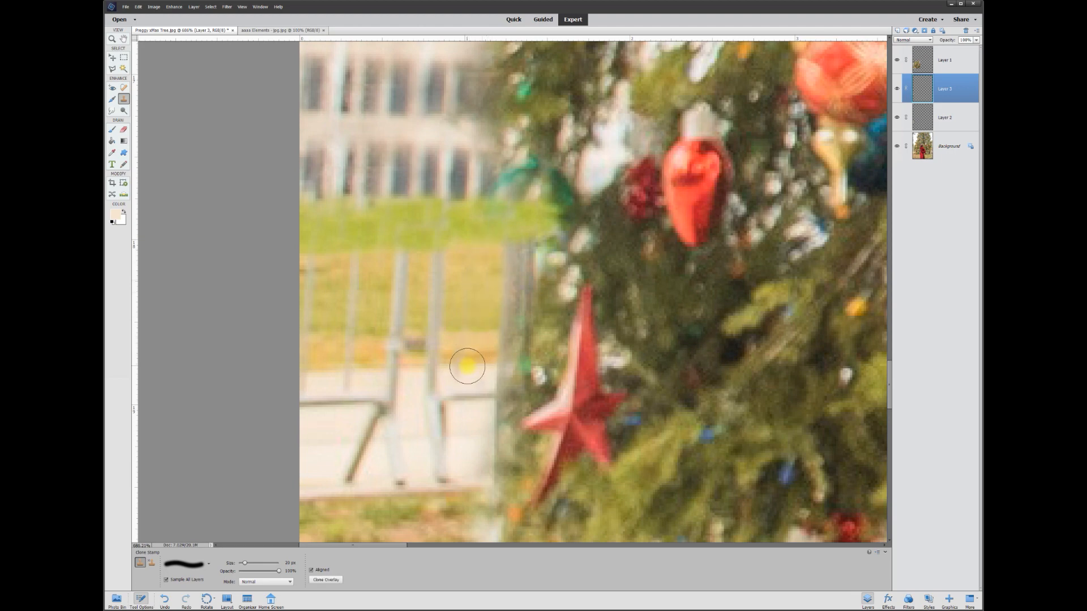
{"action": "left_click_drag", "start_coordinate": [434, 366], "coordinate": [440, 257]}
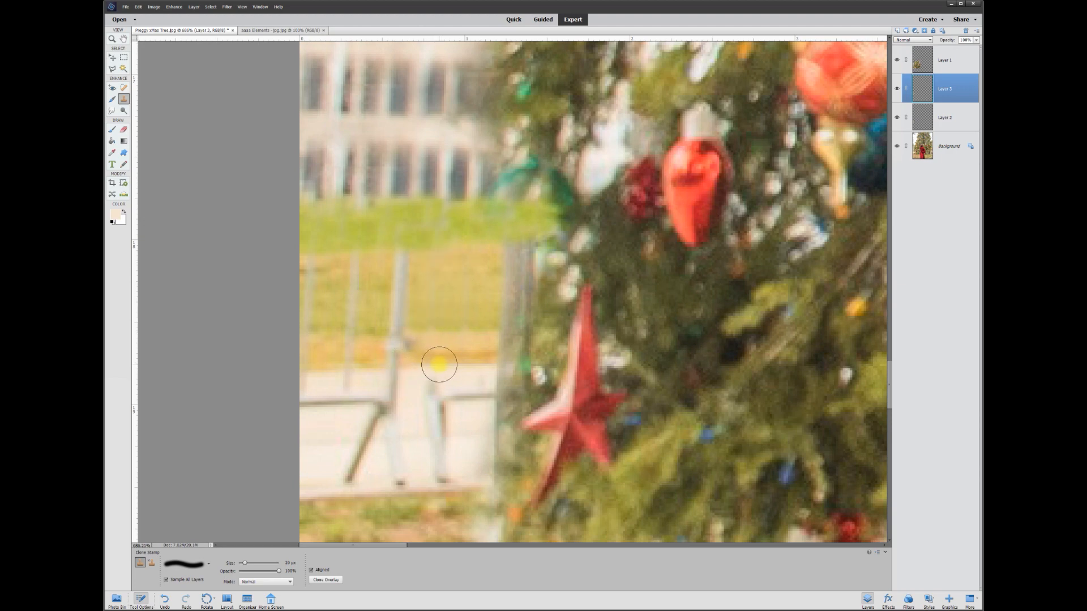
{"action": "left_click_drag", "start_coordinate": [393, 365], "coordinate": [401, 251]}
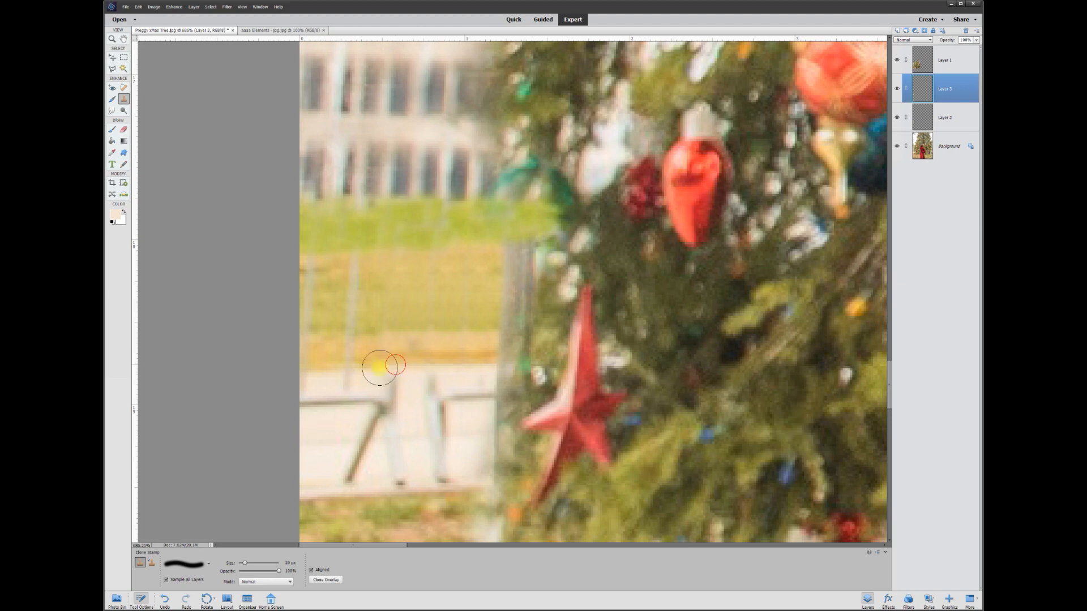
{"action": "left_click_drag", "start_coordinate": [347, 369], "coordinate": [356, 260]}
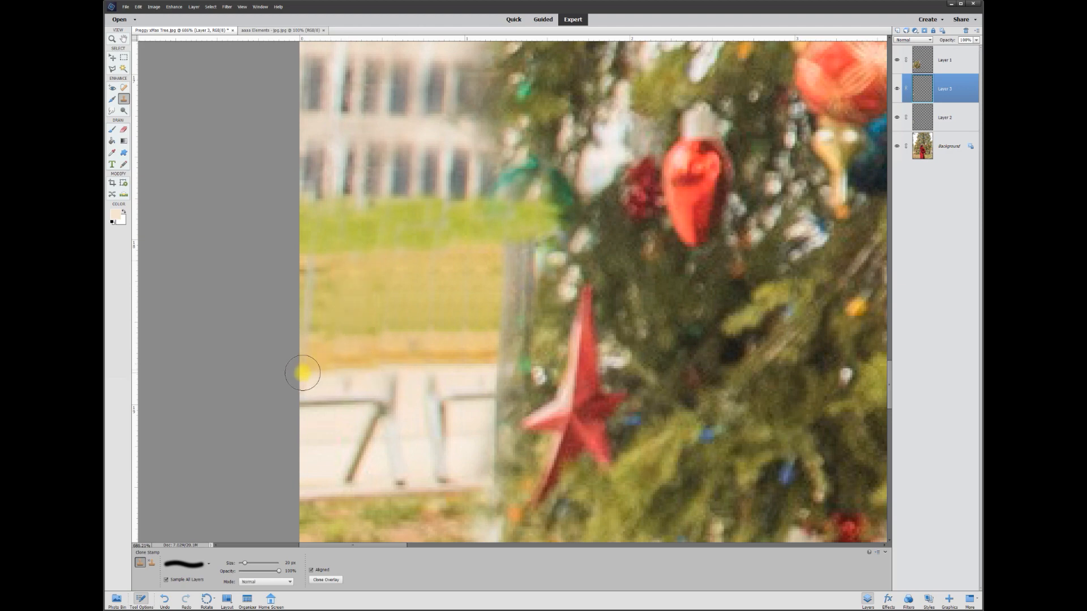
Step: Add a new layer and paint over the barrier feet on the pavement with its sampled colour using a 100 px brush
{"action": "scroll", "coordinate": [507, 383], "scroll_direction": "down", "scroll_amount": 2}
{"action": "scroll", "coordinate": [507, 384], "scroll_direction": "down", "scroll_amount": 1}
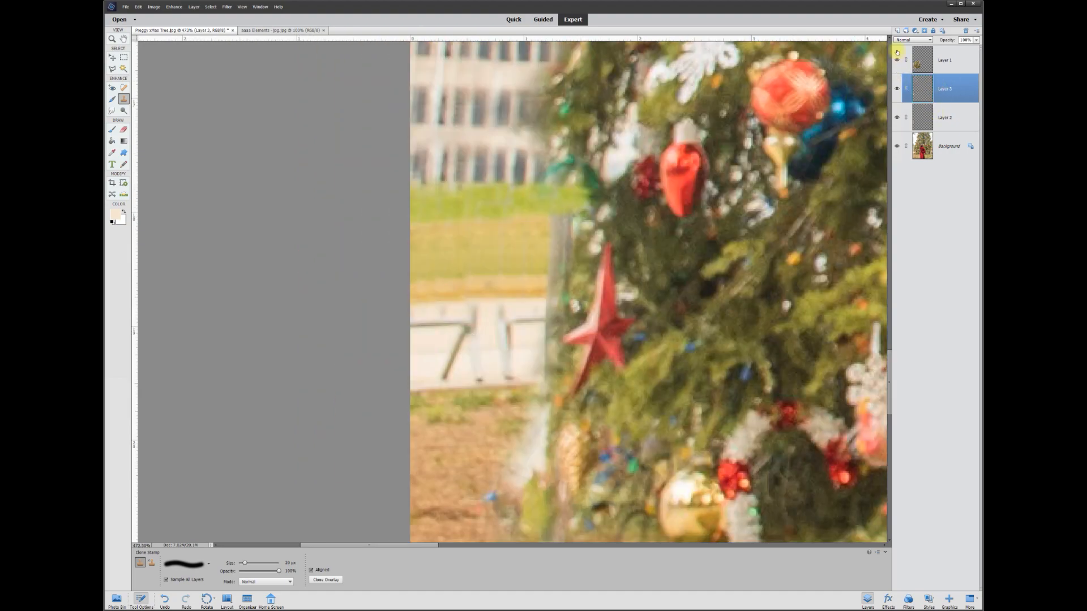
{"action": "left_click", "coordinate": [897, 30]}
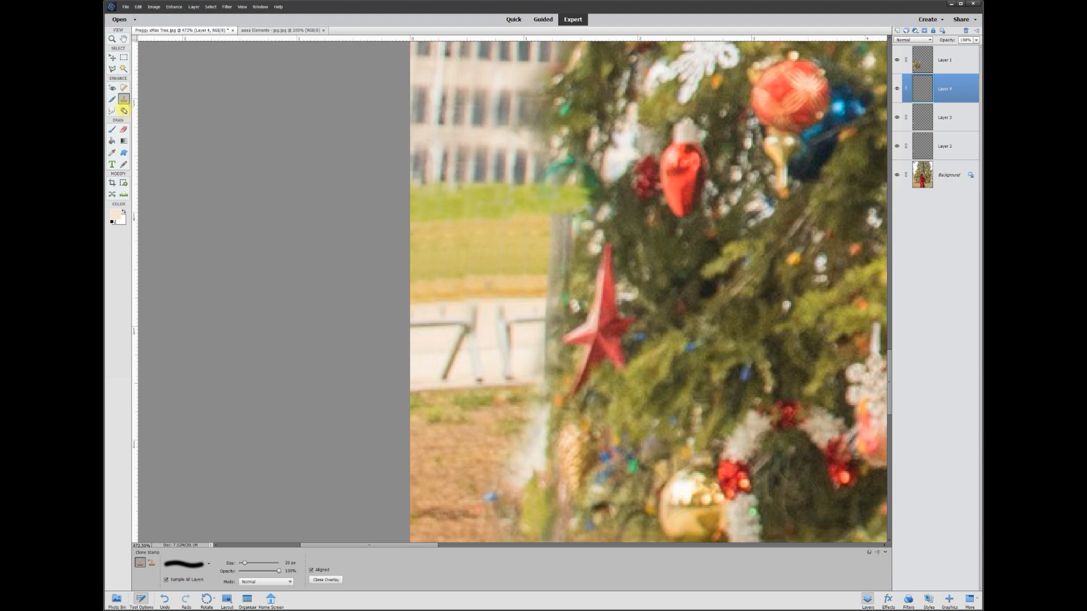
{"action": "left_click", "coordinate": [112, 153]}
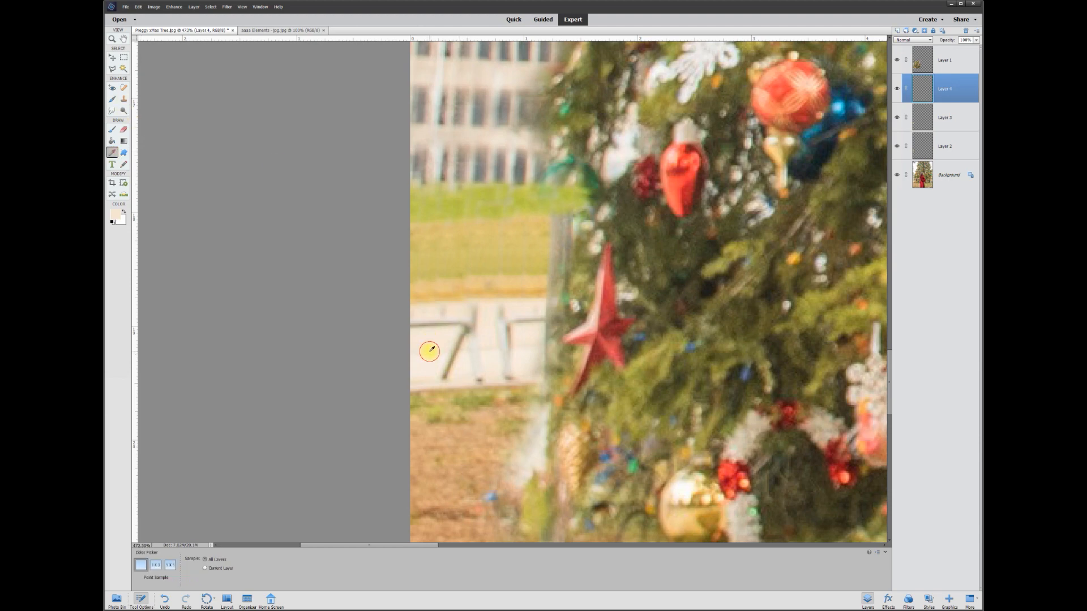
{"action": "left_click", "coordinate": [113, 130]}
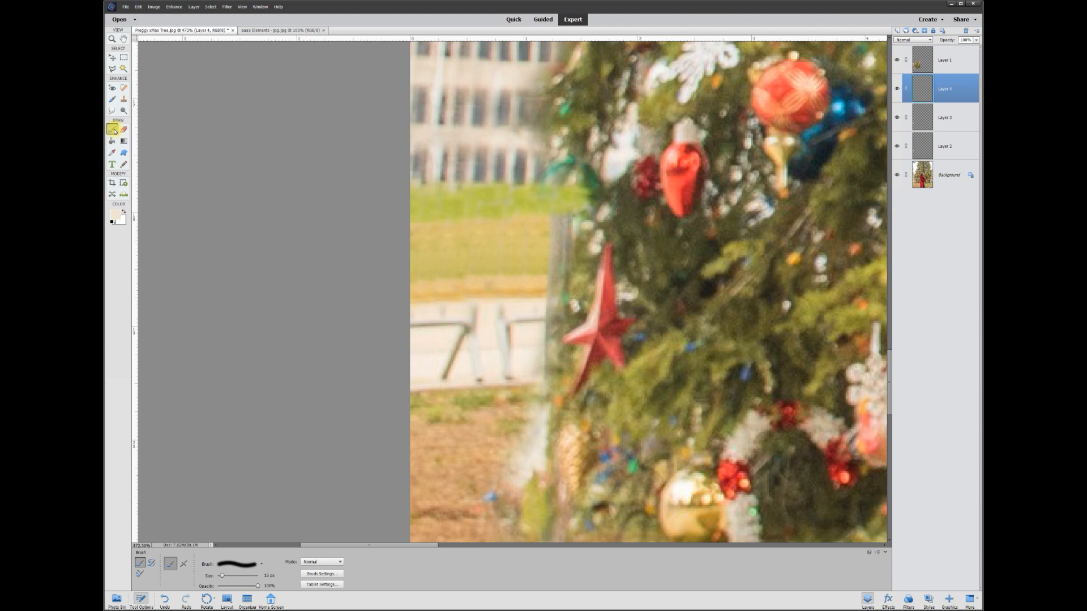
{"action": "left_click", "coordinate": [269, 577]}
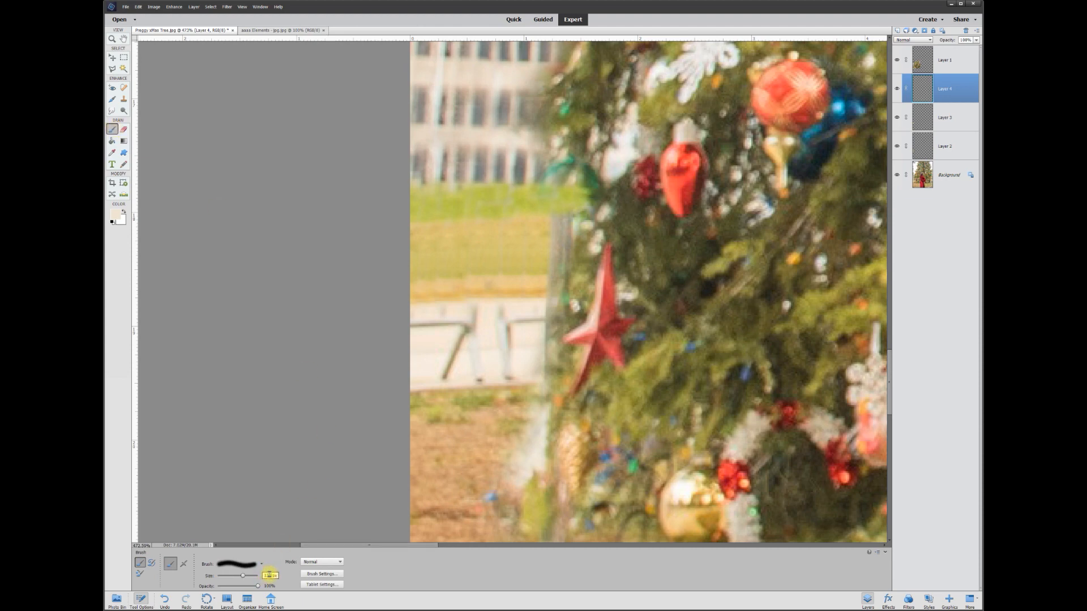
{"action": "mouse_move", "coordinate": [465, 351]}
{"action": "left_mouse_down"}
{"action": "mouse_move", "coordinate": [460, 339]}
{"action": "mouse_move", "coordinate": [521, 328]}
{"action": "mouse_move", "coordinate": [526, 312]}
{"action": "left_mouse_up"}
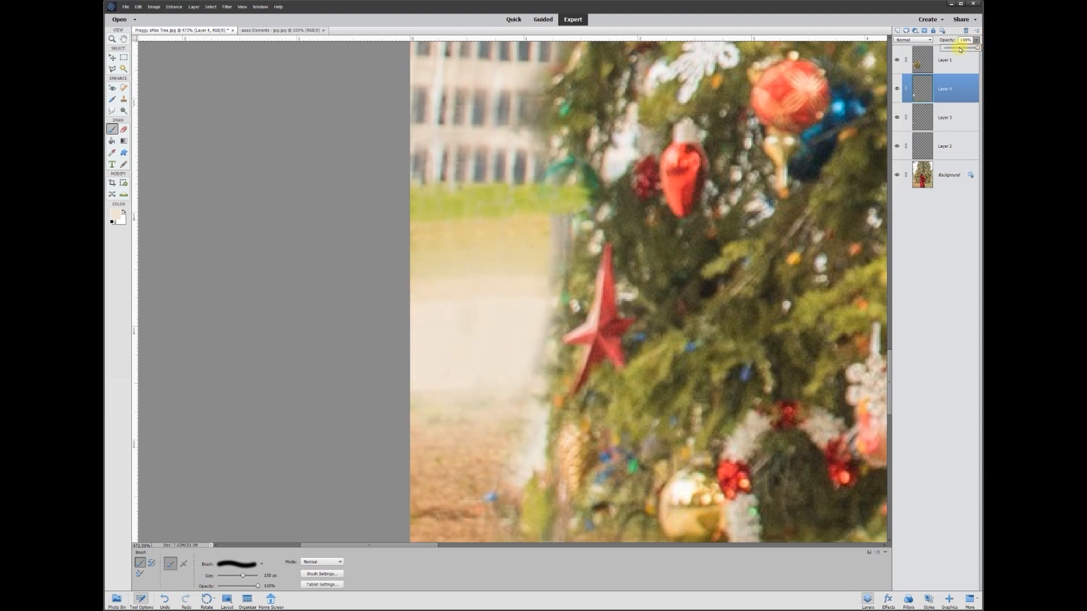
Step: At 47% layer opacity, erase the paint spilling above and below the pavement with a 20 px eraser, and restore the layer to 100%
{"action": "left_click_drag", "start_coordinate": [963, 51], "coordinate": [958, 51]}
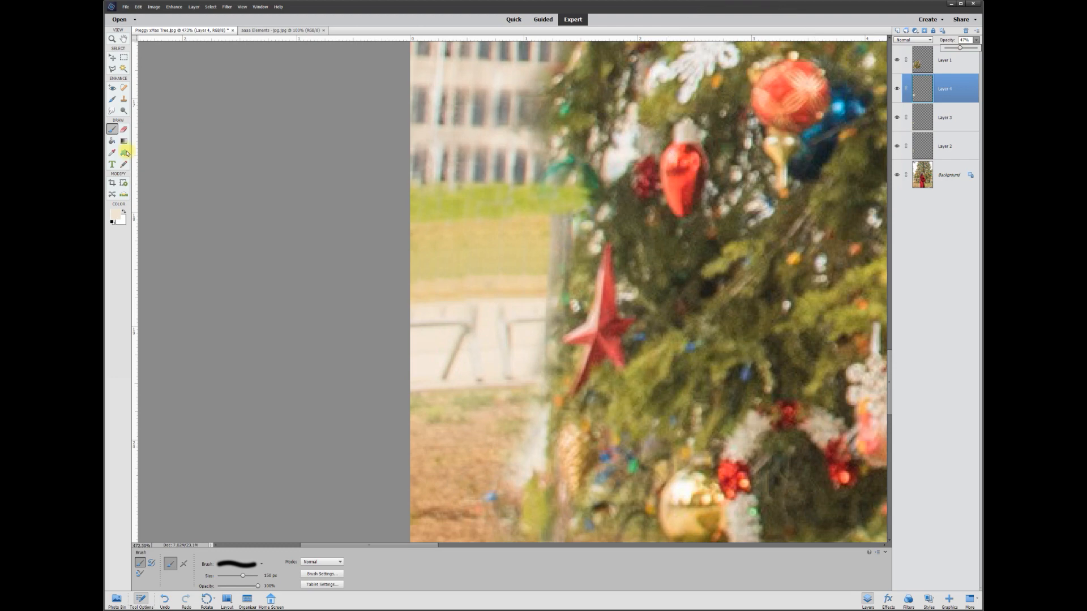
{"action": "left_click", "coordinate": [124, 131]}
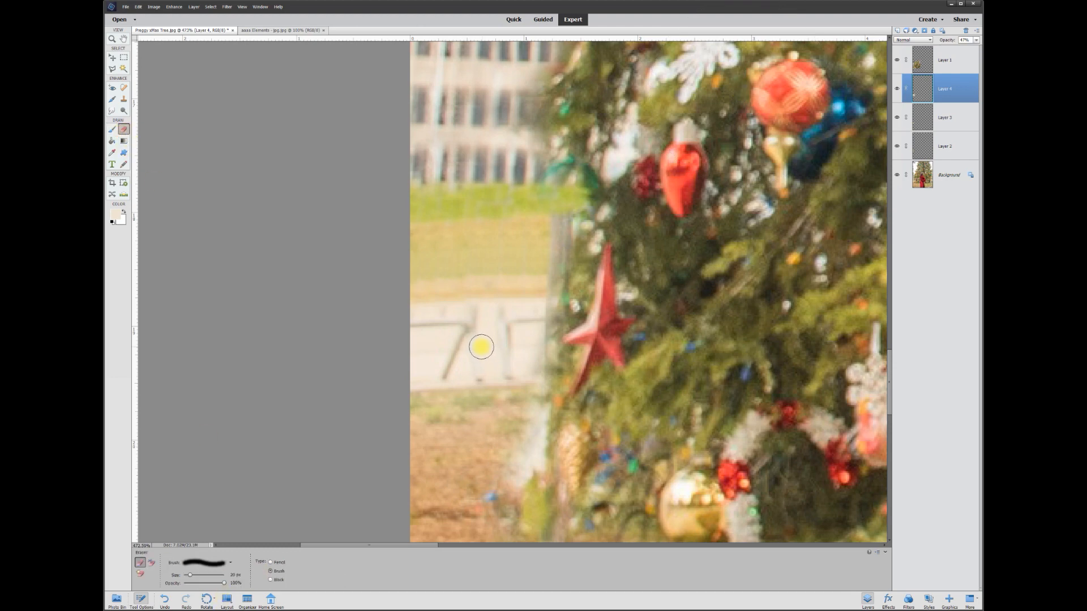
{"action": "left_click_drag", "start_coordinate": [427, 288], "coordinate": [581, 281]}
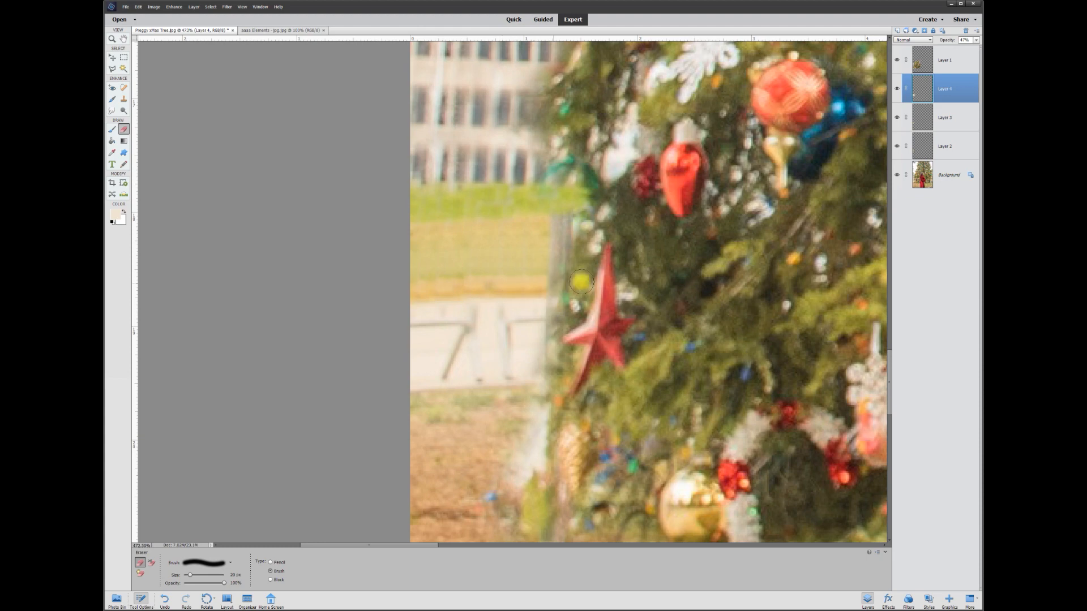
{"action": "left_click_drag", "start_coordinate": [408, 408], "coordinate": [614, 391]}
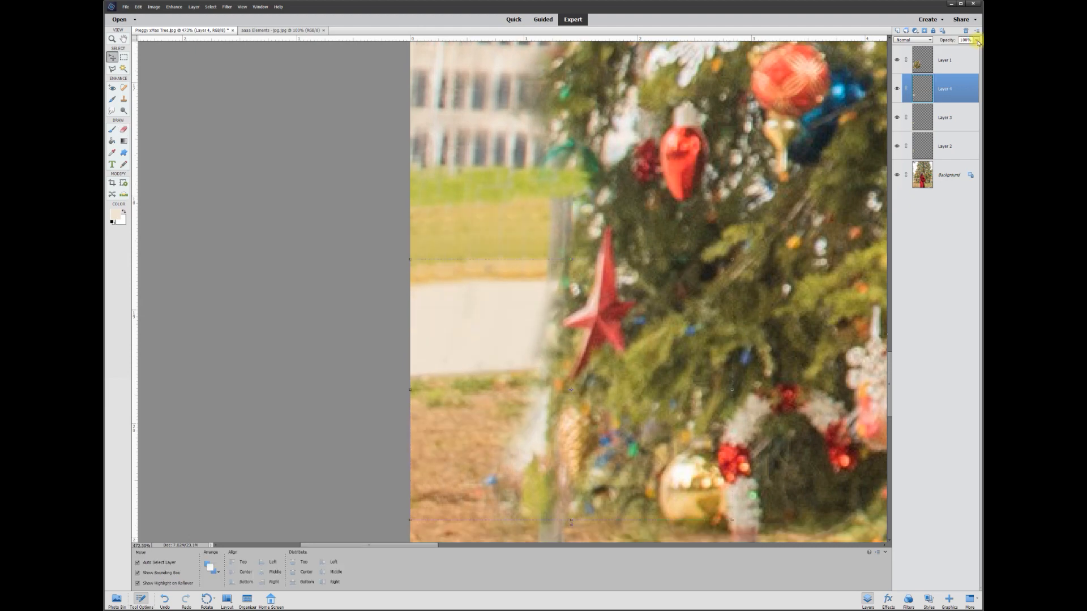
Step: Toggle the visibility of the pavement paint layer to compare the area before and after the cover-up
{"action": "left_click", "coordinate": [897, 91]}
{"action": "left_click", "coordinate": [898, 90]}
{"action": "left_click", "coordinate": [897, 90]}
{"action": "left_click", "coordinate": [897, 91]}
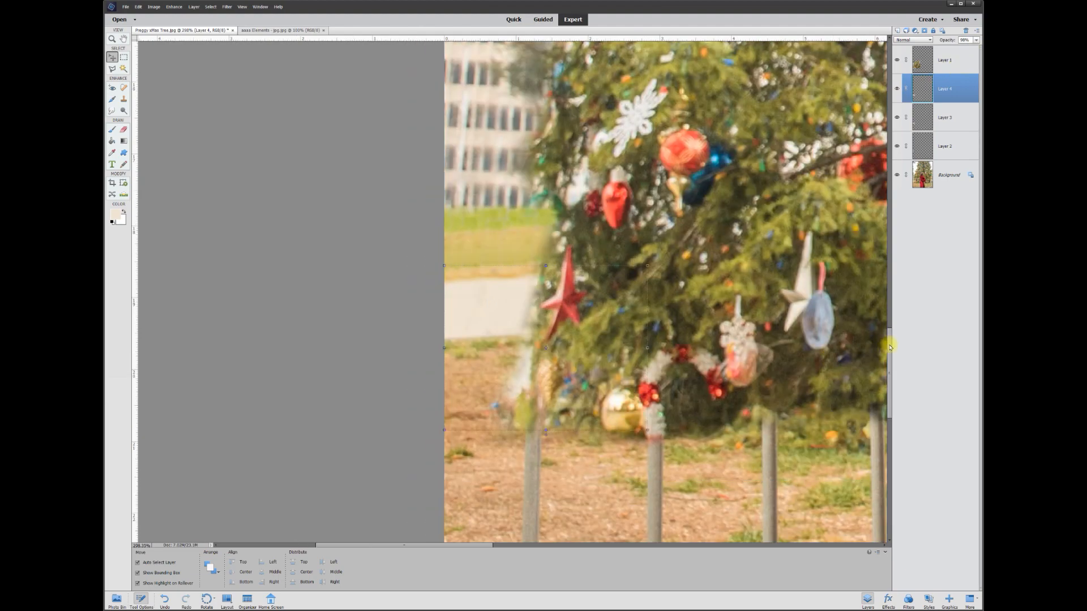
Step: Add a new empty layer directly above the Background for repairing the ground around the remaining posts
{"action": "scroll", "coordinate": [891, 364], "scroll_direction": "down", "scroll_amount": 5}
{"action": "left_click_drag", "start_coordinate": [899, 397], "coordinate": [899, 397]}
{"action": "left_click_drag", "start_coordinate": [473, 548], "coordinate": [501, 545]}
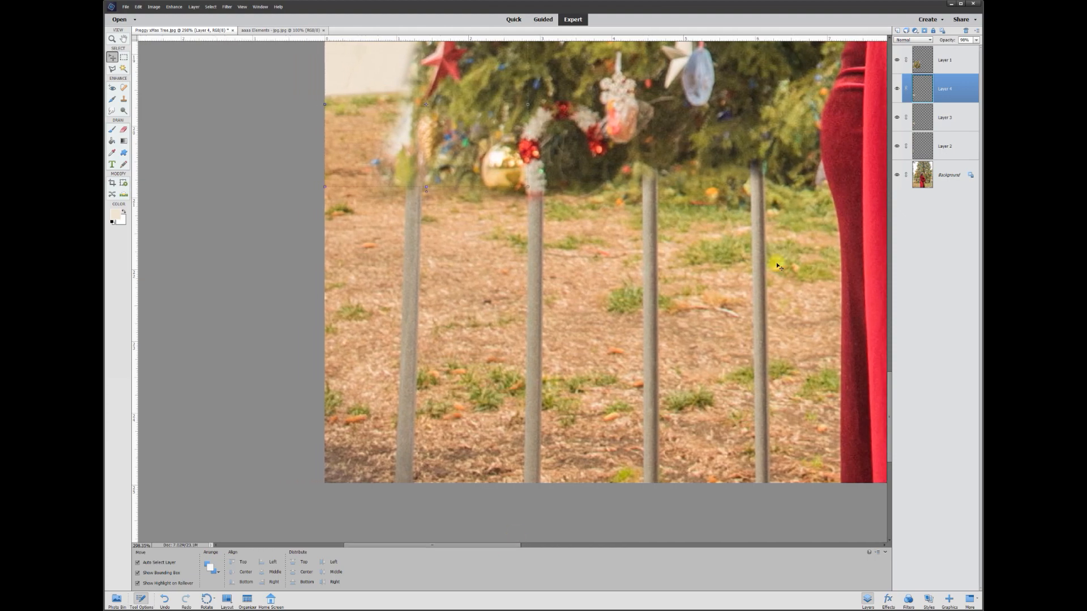
{"action": "left_click", "coordinate": [947, 177]}
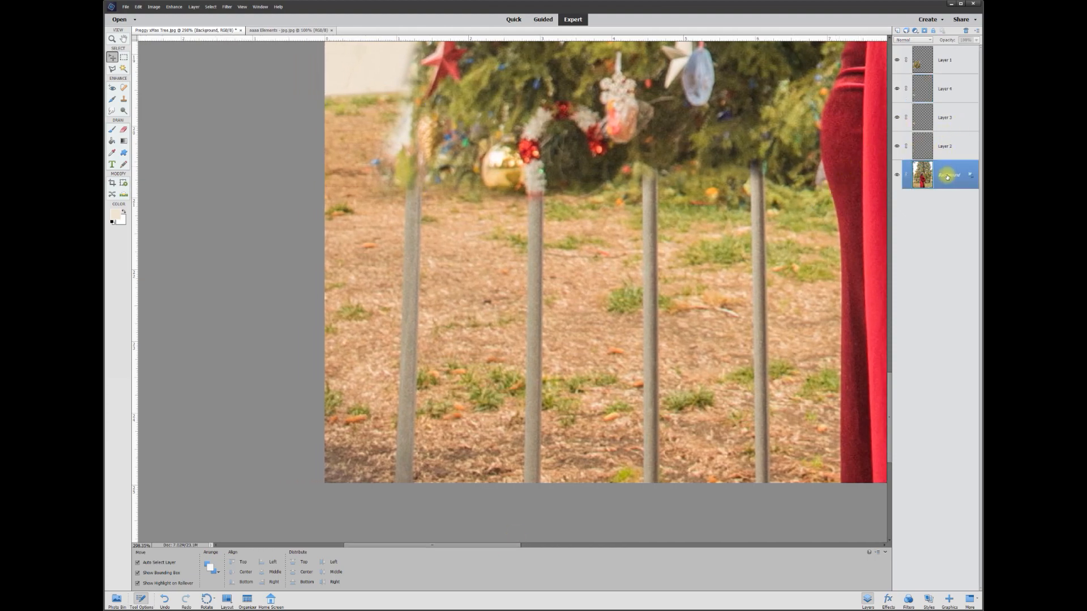
{"action": "left_click", "coordinate": [896, 177]}
{"action": "left_click", "coordinate": [898, 176]}
{"action": "left_click", "coordinate": [898, 31]}
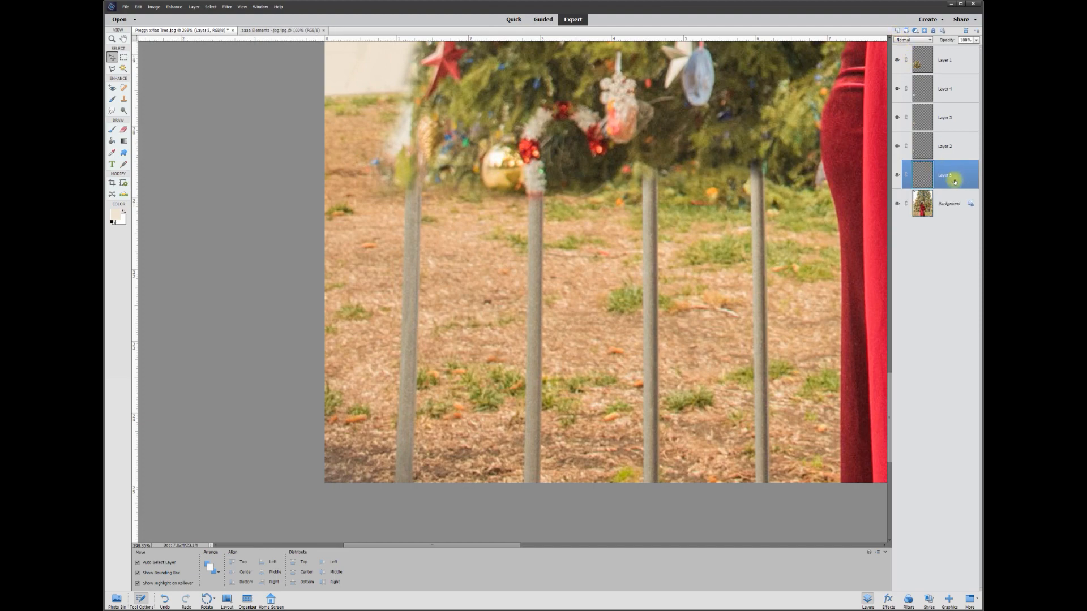
{"action": "scroll", "coordinate": [544, 399], "scroll_direction": "down", "scroll_amount": 1}
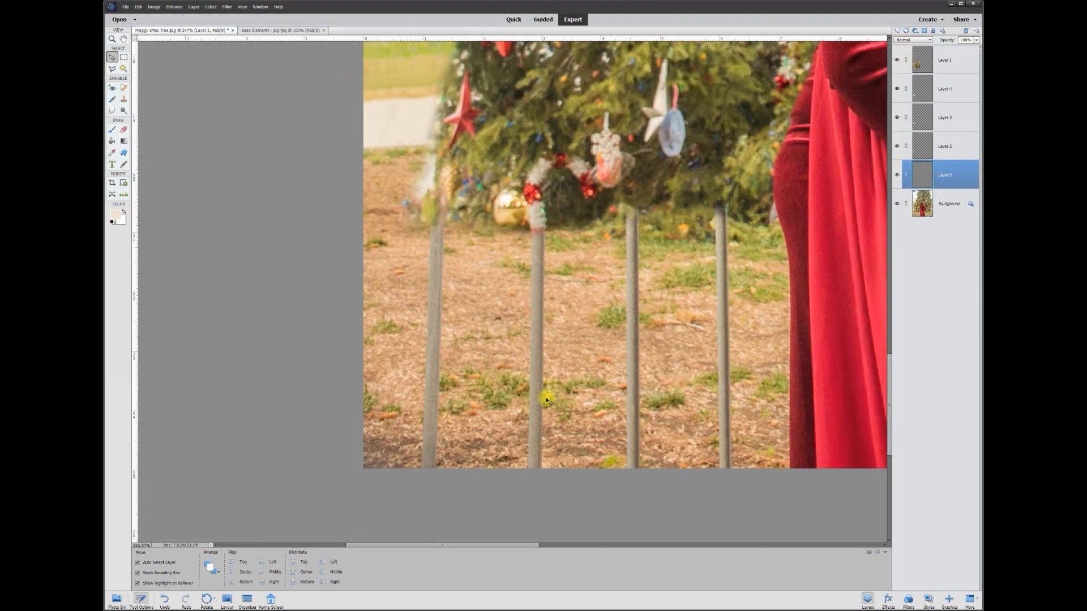
Step: Clone clean mulch over the leftmost barrier post from the photo's lower edge up to the tree with a 150 px Clone Stamp
{"action": "left_click", "coordinate": [124, 99]}
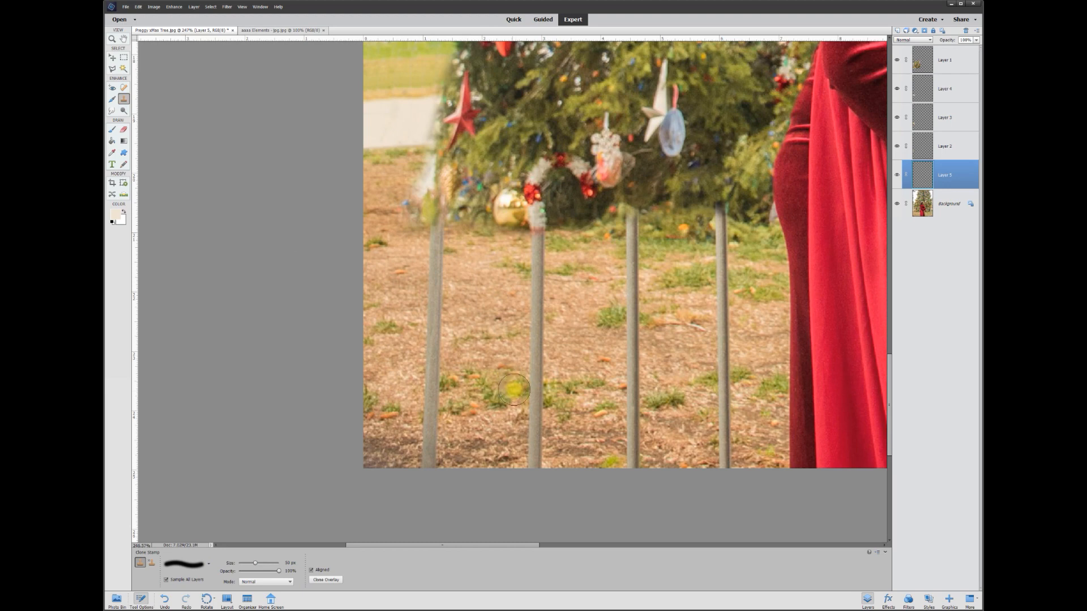
{"action": "left_click", "coordinate": [287, 562]}
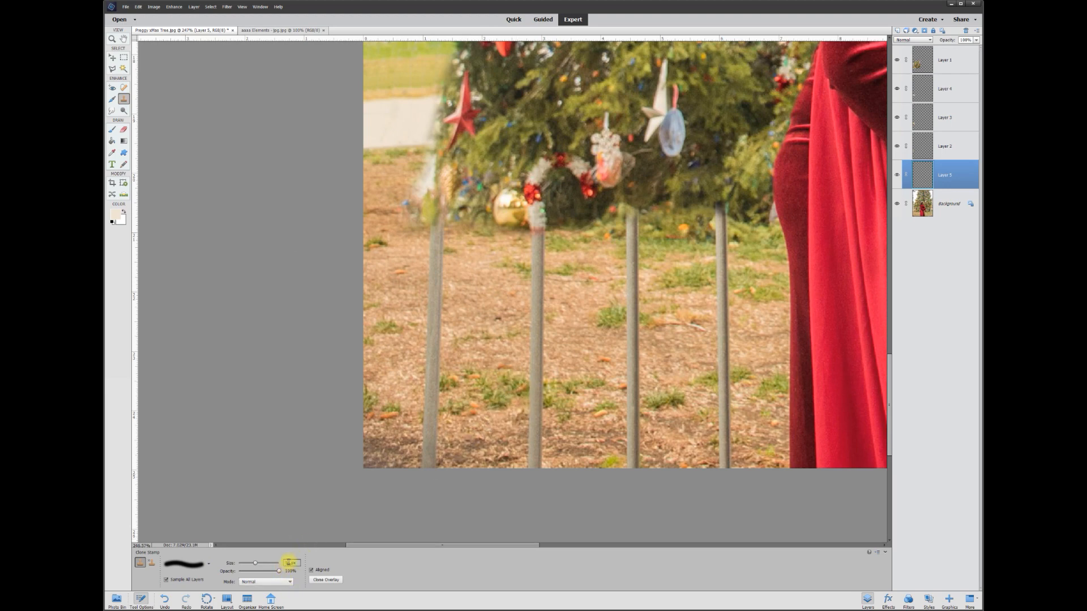
{"action": "double_click", "coordinate": [290, 563]}
{"action": "left_click", "coordinate": [535, 450], "text": "alt"}
{"action": "left_click", "coordinate": [473, 444]}
{"action": "key", "text": "ctrl+z"}
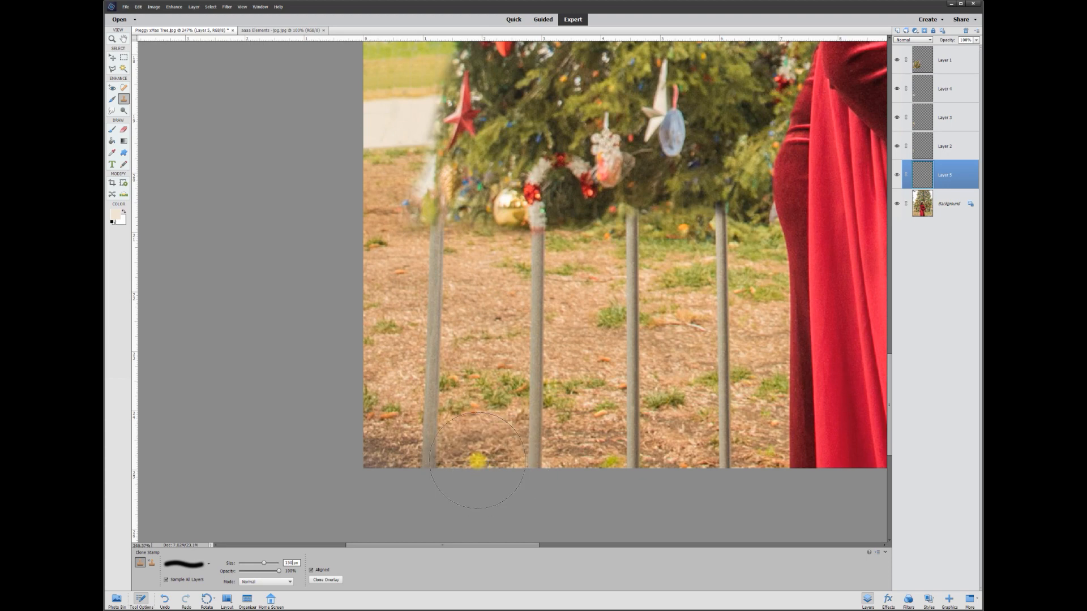
{"action": "left_click_drag", "start_coordinate": [430, 476], "coordinate": [436, 219]}
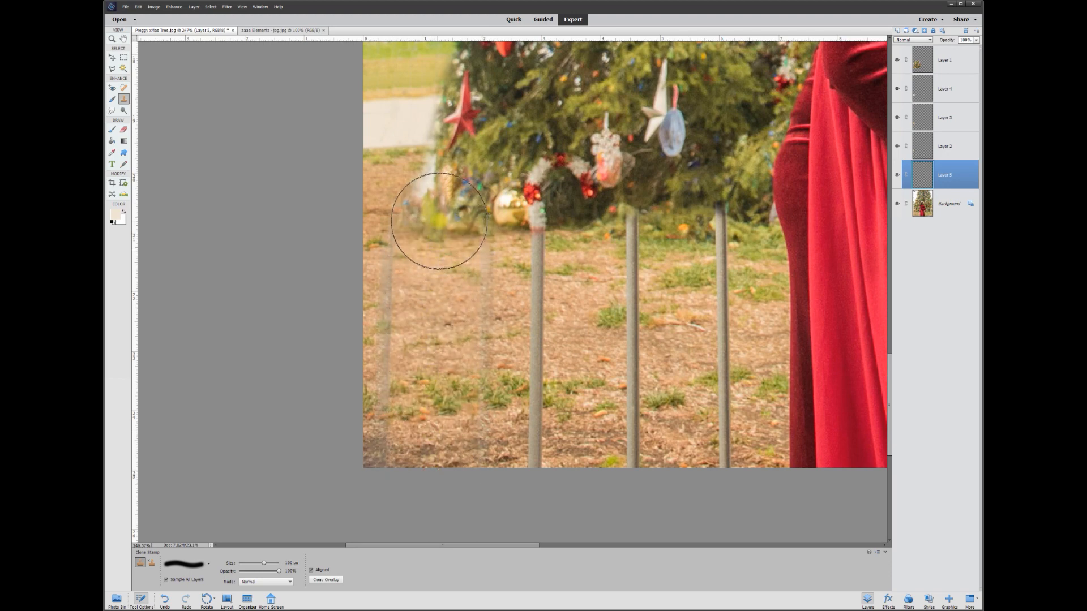
{"action": "left_click_drag", "start_coordinate": [437, 464], "coordinate": [606, 568]}
{"action": "key", "text": "ctrl+z"}
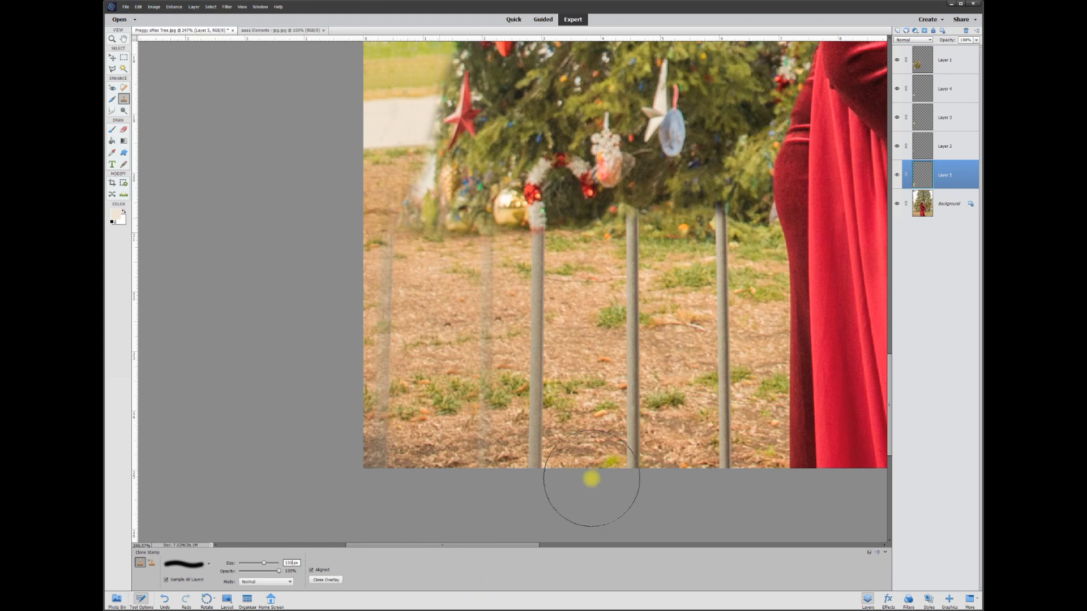
Step: Erase the faint ghost posts on both sides of the first cloned ground strip with a 50 px eraser
{"action": "left_click", "coordinate": [123, 130]}
{"action": "key", "text": "bracketright"}
{"action": "key", "text": "bracketright"}
{"action": "key", "text": "bracketright"}
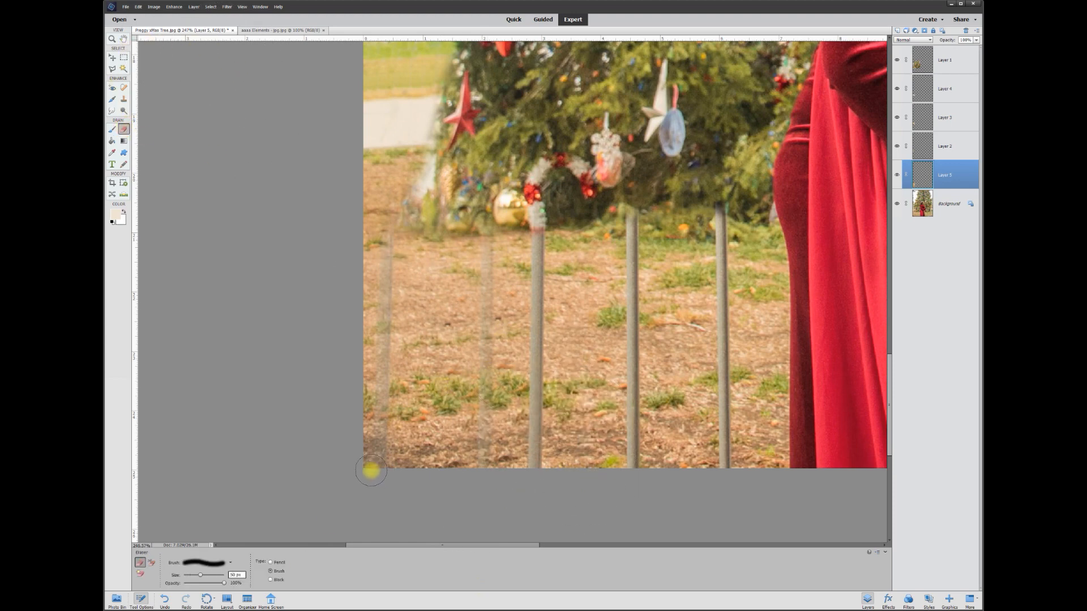
{"action": "mouse_move", "coordinate": [373, 469]}
{"action": "left_mouse_down"}
{"action": "mouse_move", "coordinate": [379, 218]}
{"action": "mouse_move", "coordinate": [382, 231]}
{"action": "mouse_move", "coordinate": [503, 217]}
{"action": "mouse_move", "coordinate": [410, 334]}
{"action": "mouse_move", "coordinate": [393, 261]}
{"action": "mouse_move", "coordinate": [376, 248]}
{"action": "mouse_move", "coordinate": [359, 465]}
{"action": "left_mouse_up"}
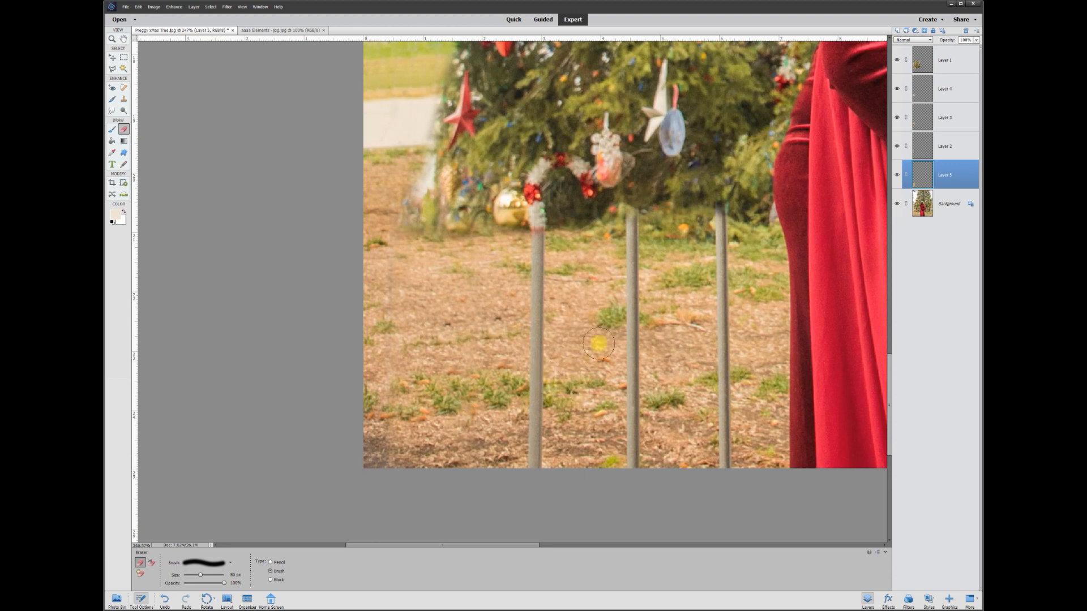
Step: Clone ground over the second post with the 150 px Clone Stamp and erase the duplicated posts along the strip's edges
{"action": "left_click", "coordinate": [124, 100]}
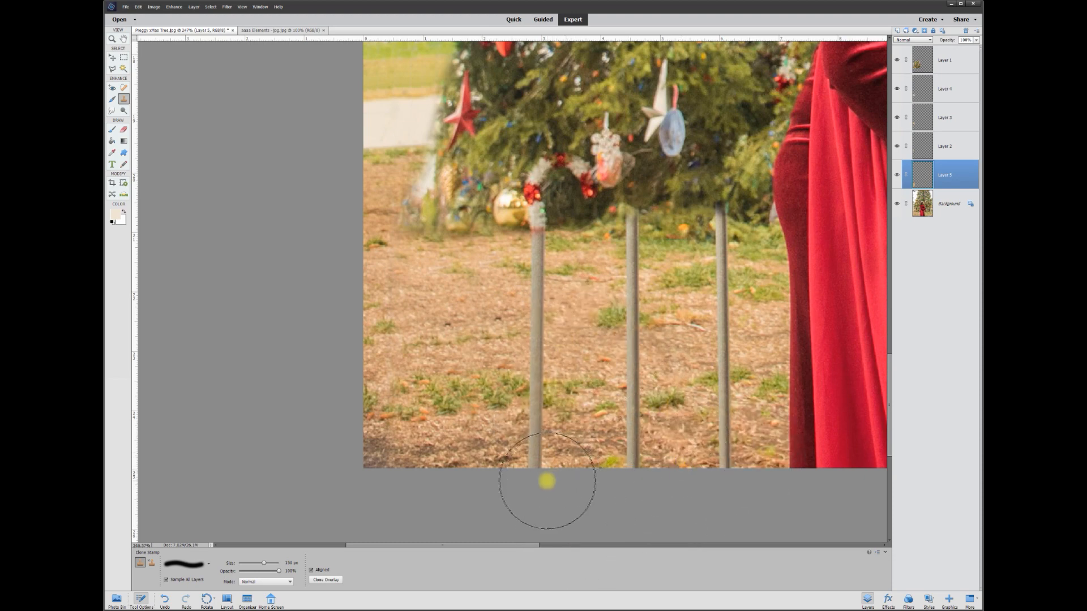
{"action": "left_click_drag", "start_coordinate": [537, 467], "coordinate": [543, 218]}
{"action": "left_click", "coordinate": [124, 129]}
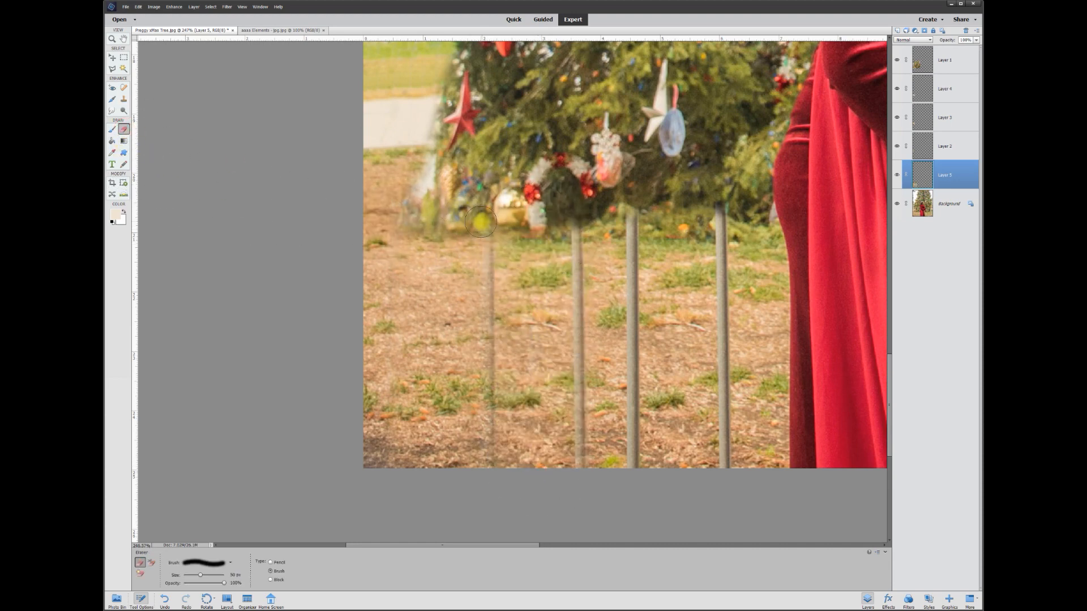
{"action": "left_click_drag", "start_coordinate": [483, 227], "coordinate": [481, 473]}
{"action": "left_click_drag", "start_coordinate": [589, 470], "coordinate": [580, 223]}
Step: Sample clean ground and clone it over the two remaining posts left of the woman's dress with the 150 px Clone Stamp
{"action": "left_click", "coordinate": [124, 99]}
{"action": "left_click", "coordinate": [416, 462], "text": "alt"}
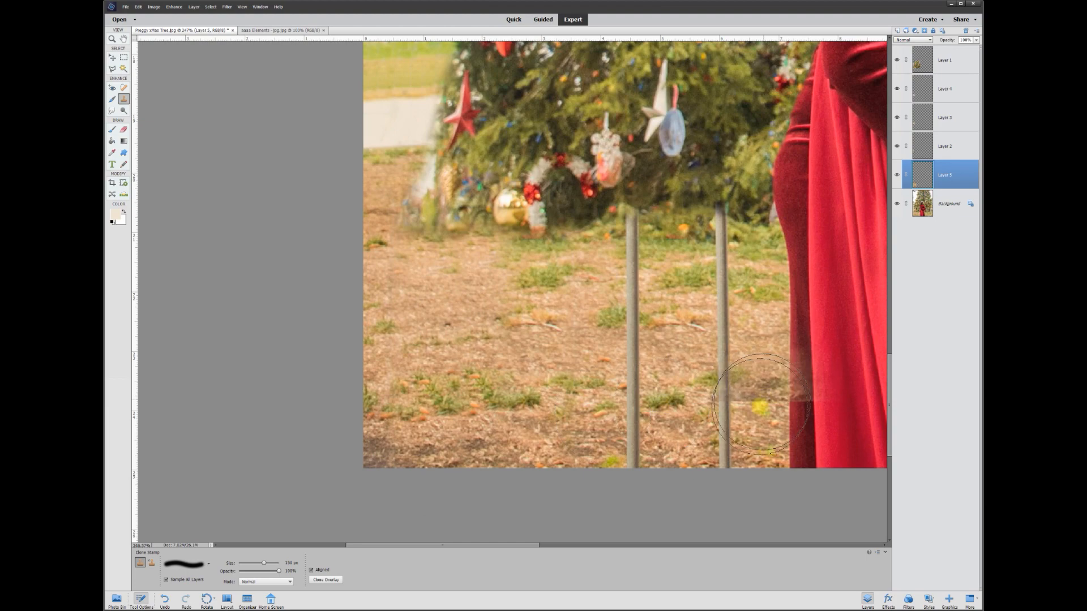
{"action": "mouse_move", "coordinate": [637, 466]}
{"action": "left_mouse_down"}
{"action": "mouse_move", "coordinate": [647, 295]}
{"action": "mouse_move", "coordinate": [637, 218]}
{"action": "left_mouse_up"}
{"action": "left_click", "coordinate": [575, 461], "text": "alt"}
{"action": "left_click_drag", "start_coordinate": [727, 493], "coordinate": [725, 238]}
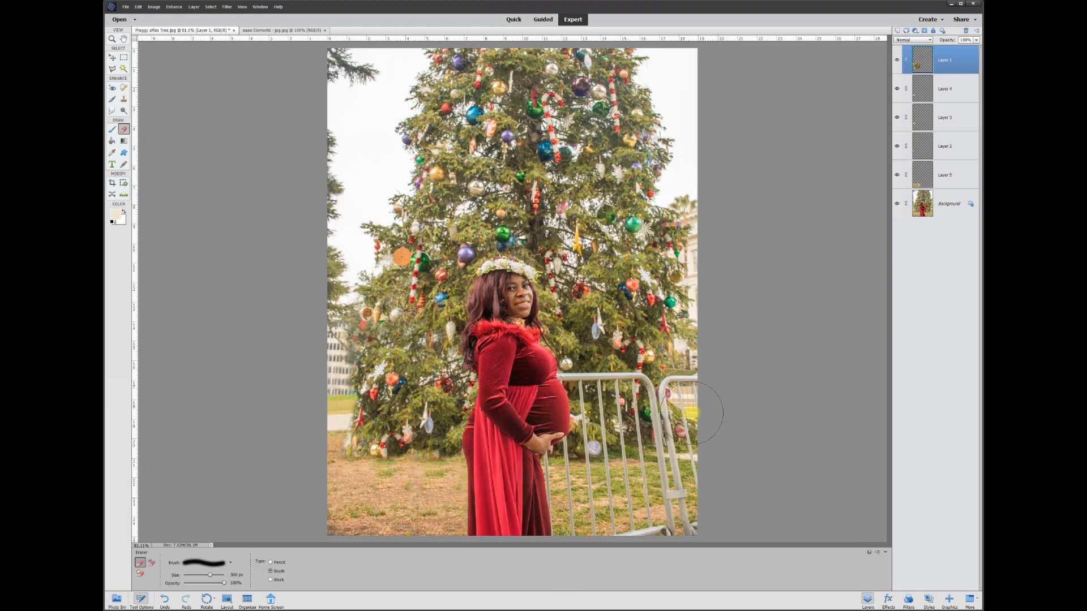
Step: Unlock the Background into a regular layer, lasso the decorated tree area left of the woman and copy it to a new layer
{"action": "left_click", "coordinate": [951, 207]}
{"action": "left_click", "coordinate": [969, 206]}
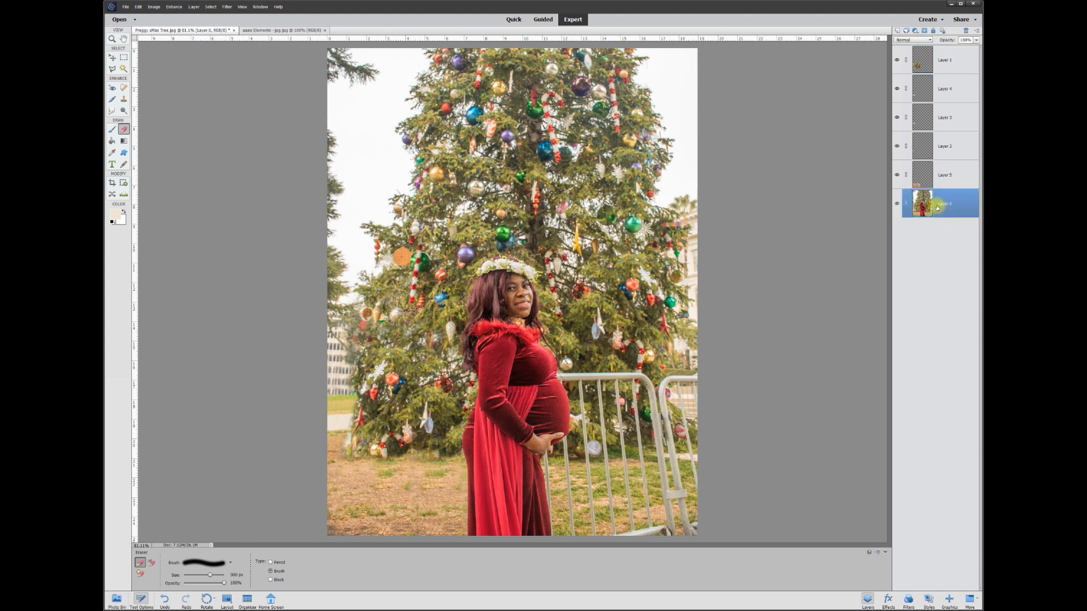
{"action": "left_click", "coordinate": [113, 70]}
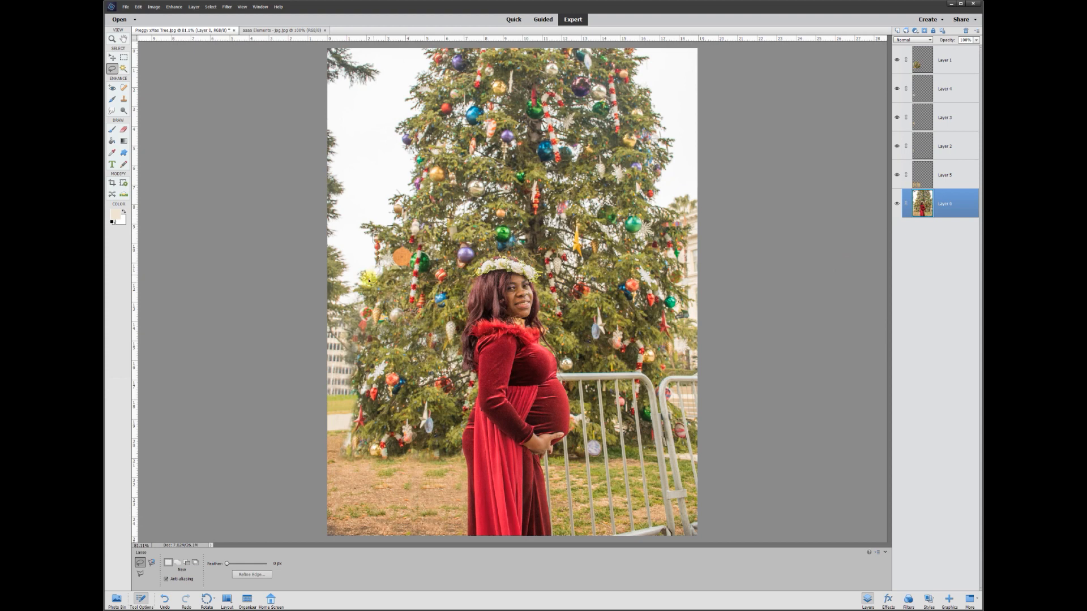
{"action": "mouse_move", "coordinate": [344, 341]}
{"action": "left_mouse_down"}
{"action": "mouse_move", "coordinate": [397, 370]}
{"action": "mouse_move", "coordinate": [466, 360]}
{"action": "mouse_move", "coordinate": [481, 234]}
{"action": "left_mouse_up"}
{"action": "right_click", "coordinate": [424, 291]}
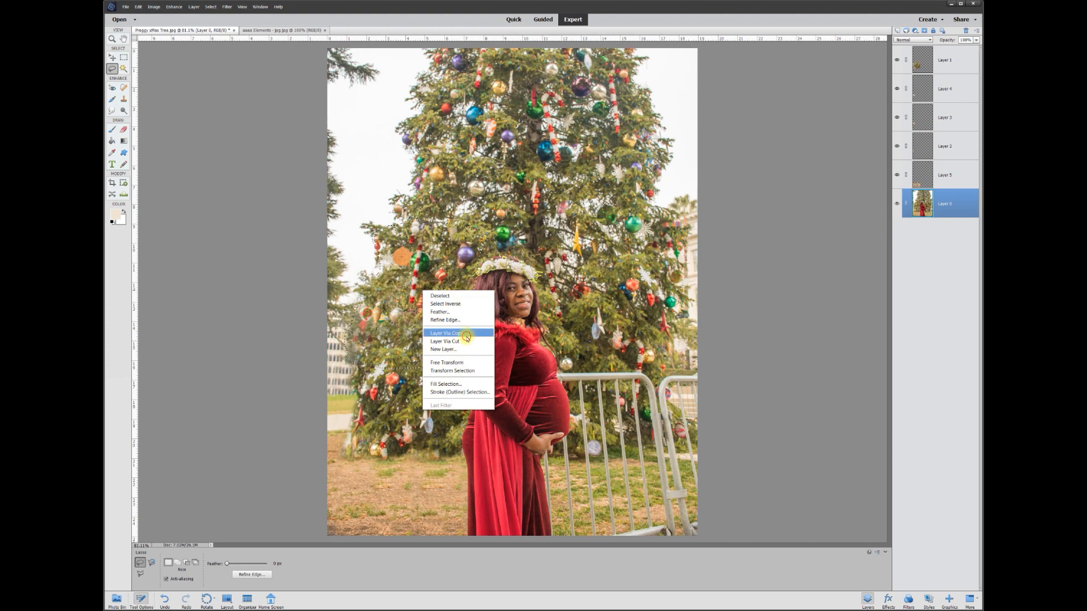
{"action": "left_click", "coordinate": [466, 334]}
Step: Move the copied tree patch over the fence right of the woman and flip the layer horizontally
{"action": "left_click", "coordinate": [113, 59]}
{"action": "mouse_move", "coordinate": [428, 310]}
{"action": "left_mouse_down"}
{"action": "mouse_move", "coordinate": [610, 324]}
{"action": "mouse_move", "coordinate": [603, 387]}
{"action": "left_mouse_up"}
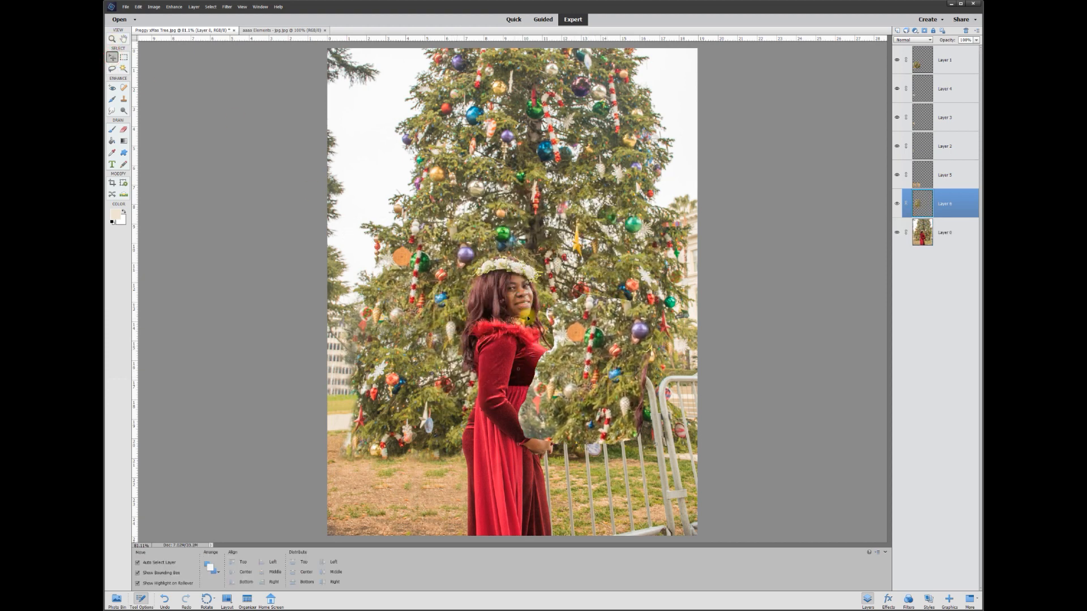
{"action": "left_click", "coordinate": [154, 7]}
{"action": "mouse_move", "coordinate": [162, 16]}
{"action": "left_click", "coordinate": [269, 100]}
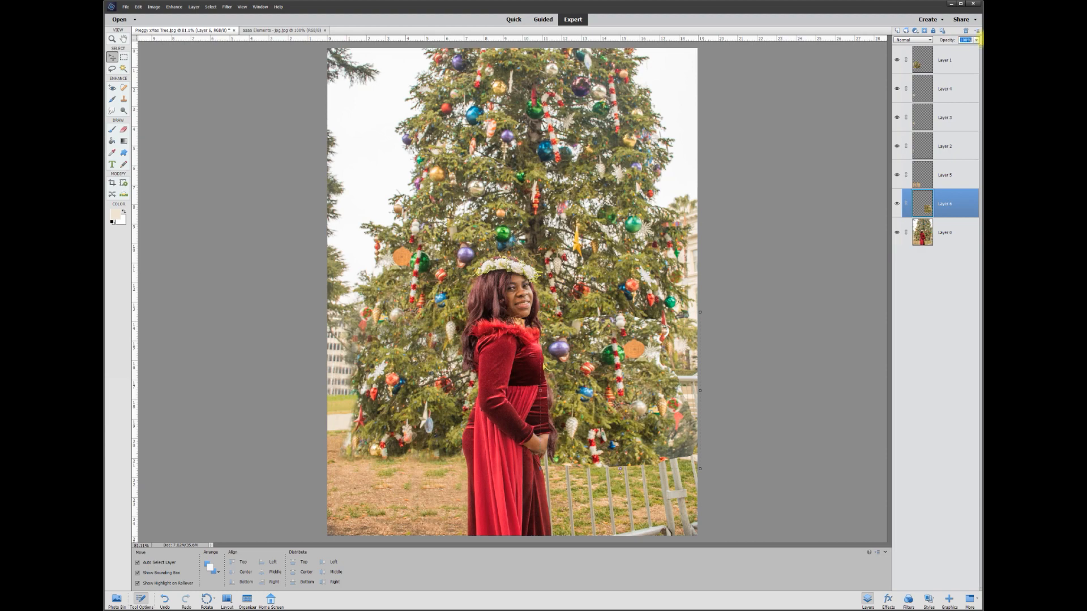
Step: Set the patch to 30% opacity, erase it along the woman's belly, and delete the leftover hair strip with the Polygonal Lasso
{"action": "type", "text": "30"}
{"action": "left_click", "coordinate": [122, 132]}
{"action": "scroll", "coordinate": [533, 481], "scroll_direction": "up", "scroll_amount": 5}
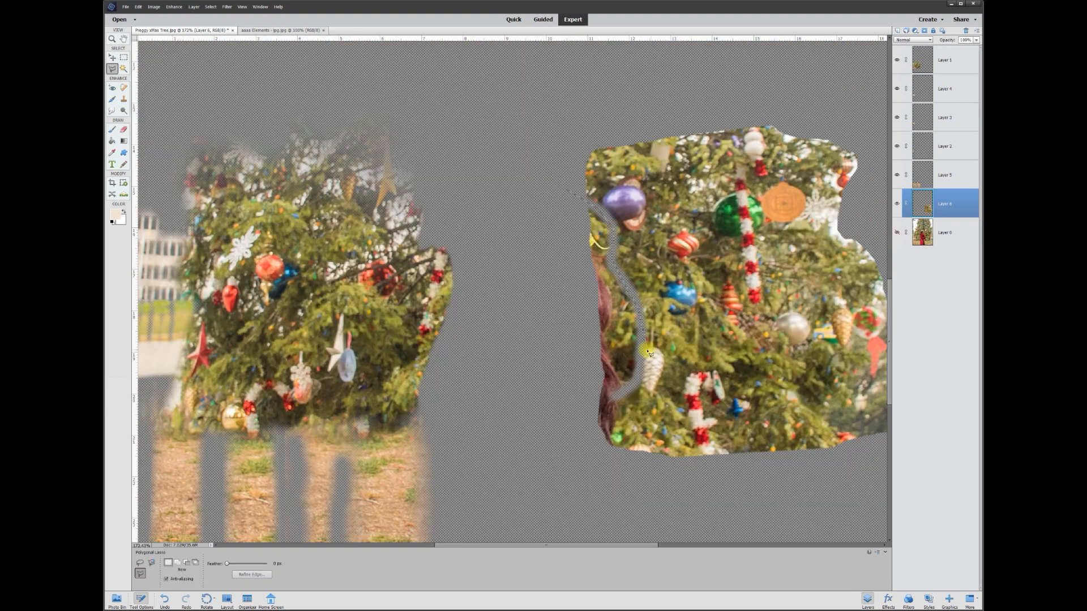
{"action": "left_click", "coordinate": [590, 412]}
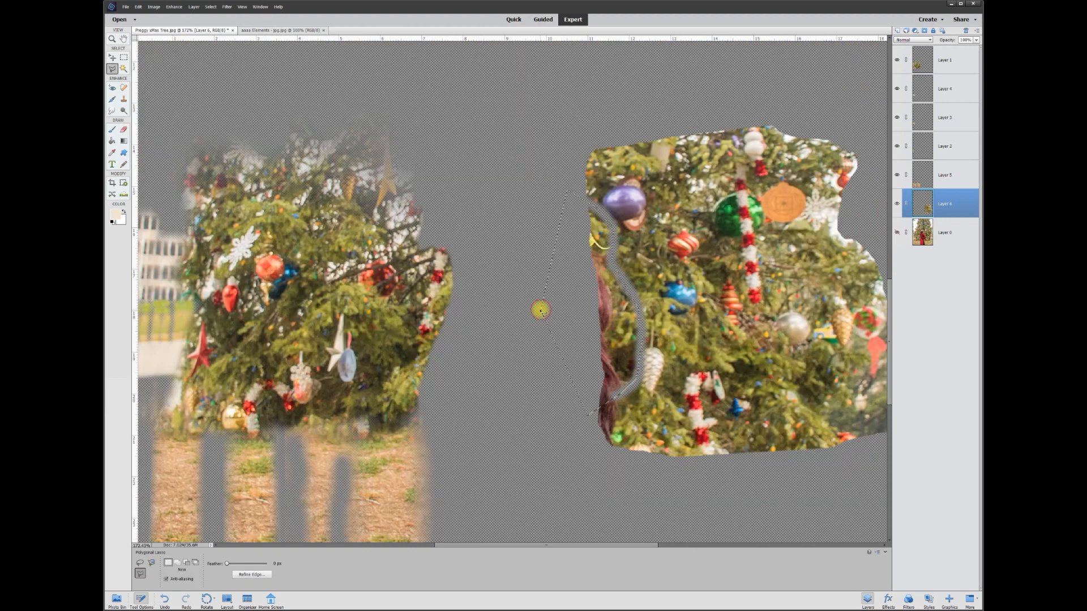
{"action": "key", "text": "Delete"}
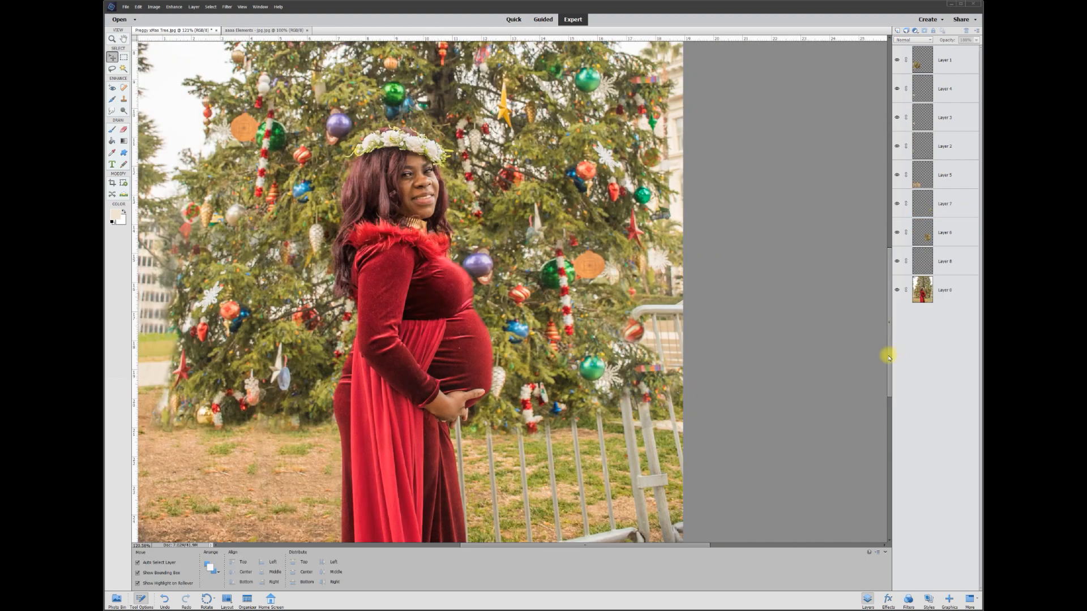
Step: Clone grass from beside the fence over the barrier bars and feet on the lawn right of the woman
{"action": "left_click_drag", "start_coordinate": [893, 380], "coordinate": [891, 408]}
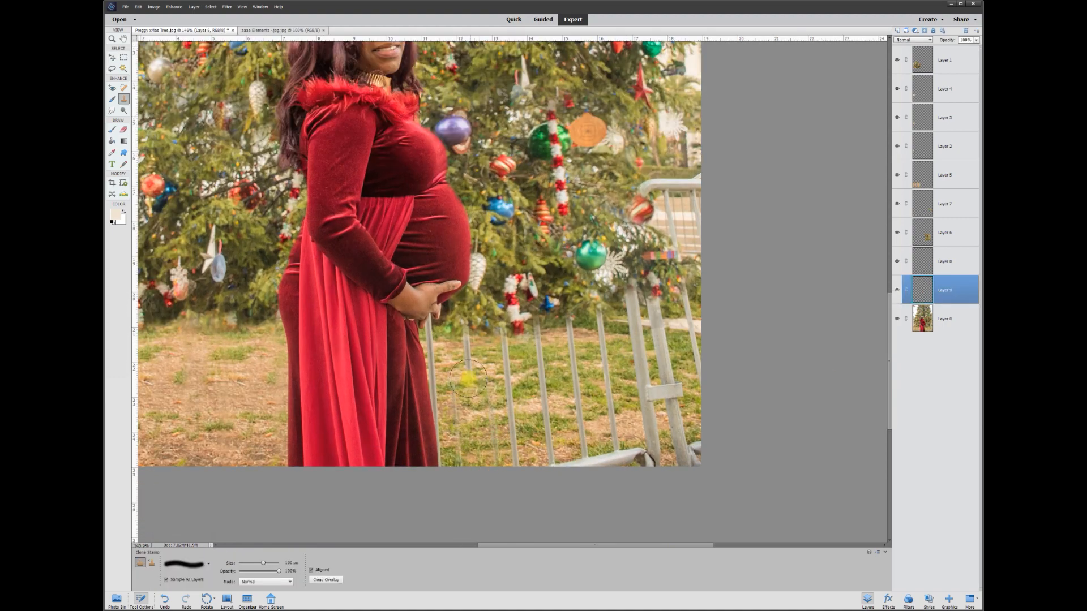
{"action": "mouse_move", "coordinate": [468, 378]}
{"action": "left_mouse_down"}
{"action": "mouse_move", "coordinate": [467, 316]}
{"action": "mouse_move", "coordinate": [520, 465]}
{"action": "mouse_move", "coordinate": [508, 342]}
{"action": "mouse_move", "coordinate": [556, 467]}
{"action": "mouse_move", "coordinate": [551, 334]}
{"action": "left_mouse_up"}
{"action": "key", "text": "bracketright"}
{"action": "mouse_move", "coordinate": [590, 463]}
{"action": "left_mouse_down"}
{"action": "mouse_move", "coordinate": [595, 331]}
{"action": "mouse_move", "coordinate": [660, 364]}
{"action": "mouse_move", "coordinate": [694, 349]}
{"action": "mouse_move", "coordinate": [696, 313]}
{"action": "left_mouse_up"}
{"action": "key", "text": "alt"}
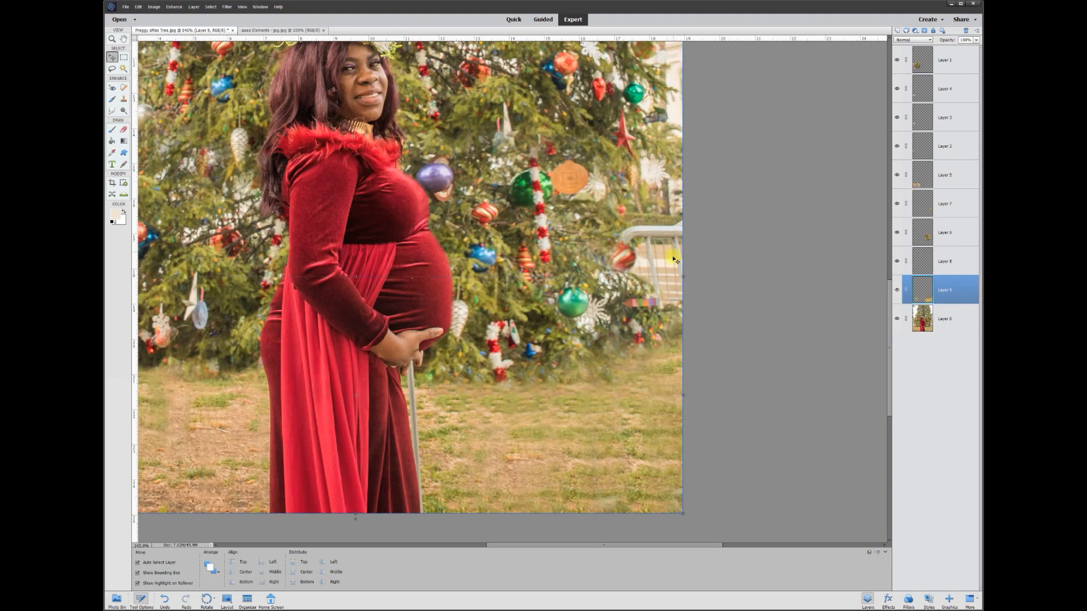
Step: On a new layer above the photo, clone the green hedge over the barrier's curved top rail and choose the Smudge tool for blending
{"action": "scroll", "coordinate": [725, 264], "scroll_direction": "up", "scroll_amount": 4}
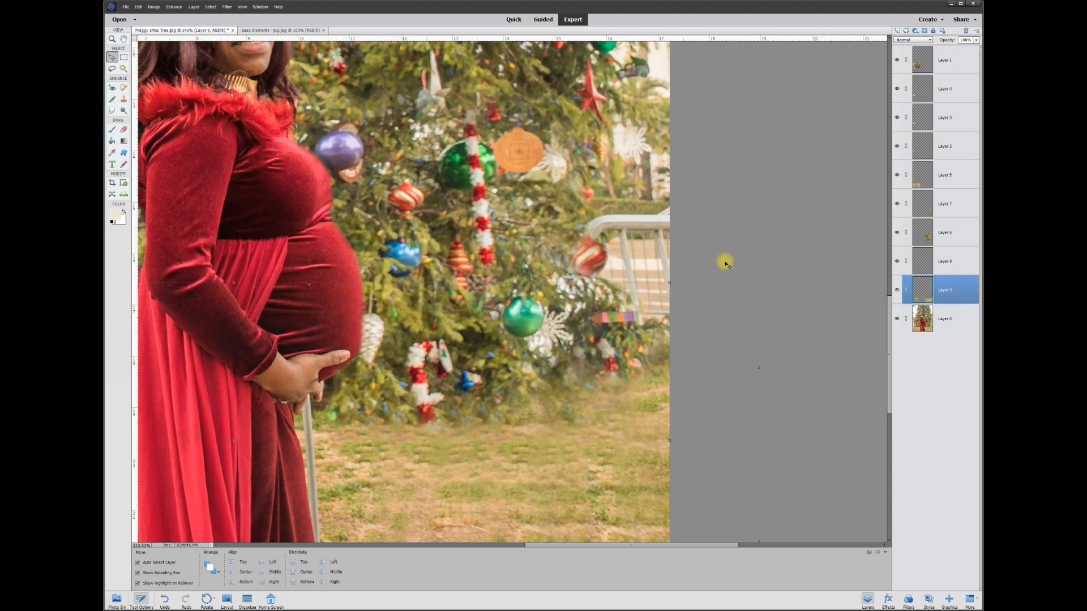
{"action": "scroll", "coordinate": [725, 264], "scroll_direction": "up", "scroll_amount": 1}
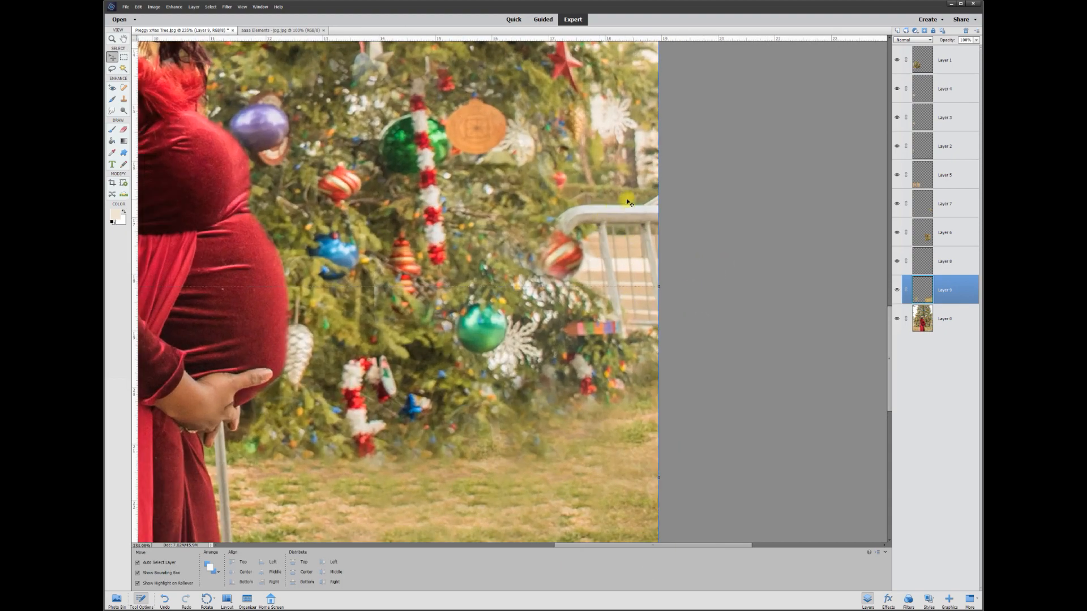
{"action": "scroll", "coordinate": [627, 201], "scroll_direction": "up", "scroll_amount": 2}
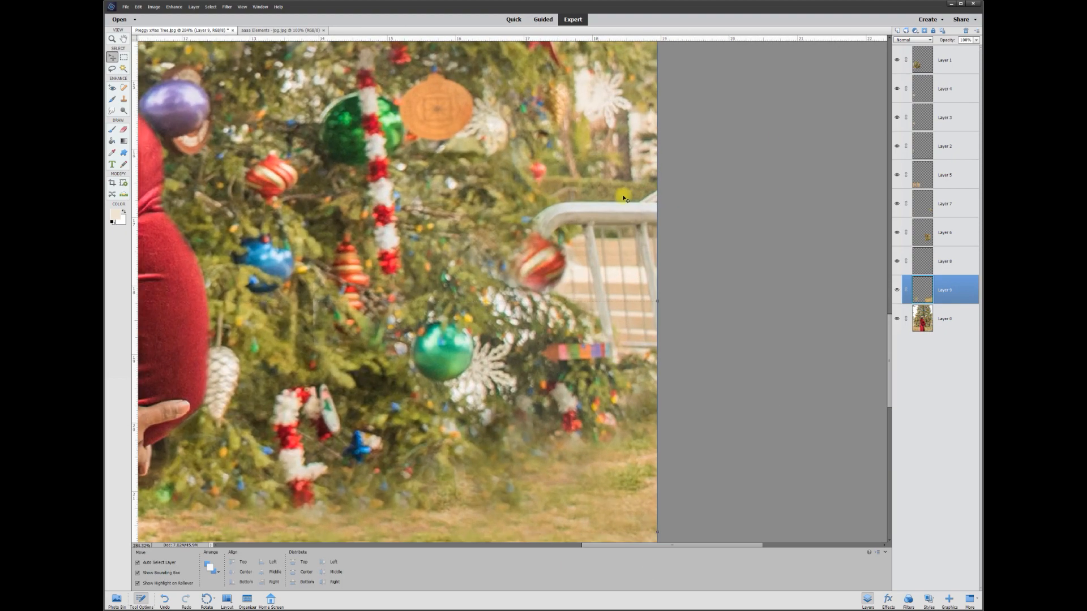
{"action": "left_click", "coordinate": [124, 99]}
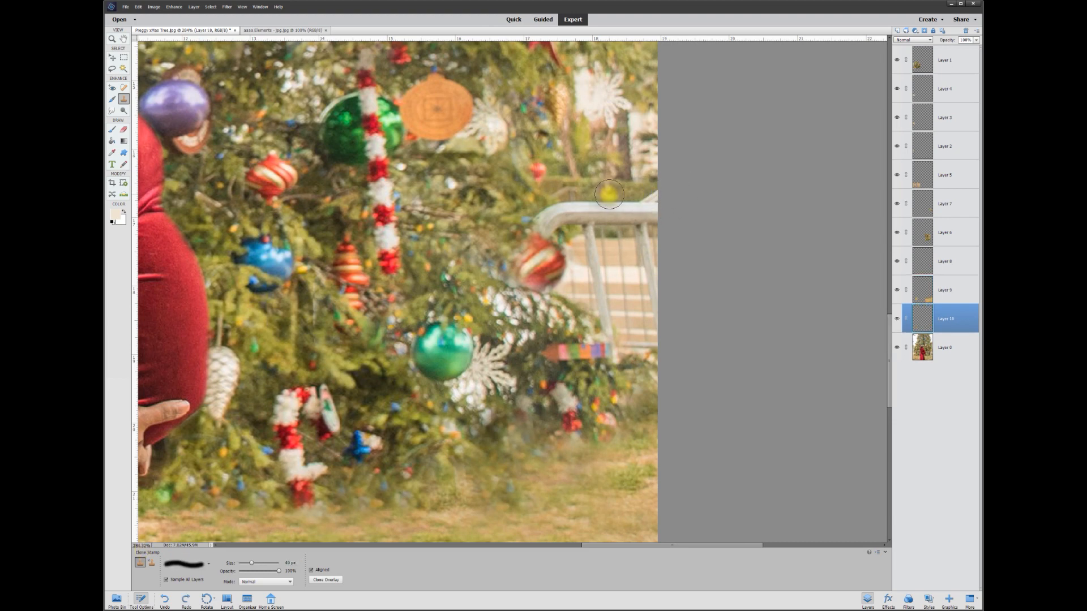
{"action": "left_click", "coordinate": [615, 193], "text": "alt"}
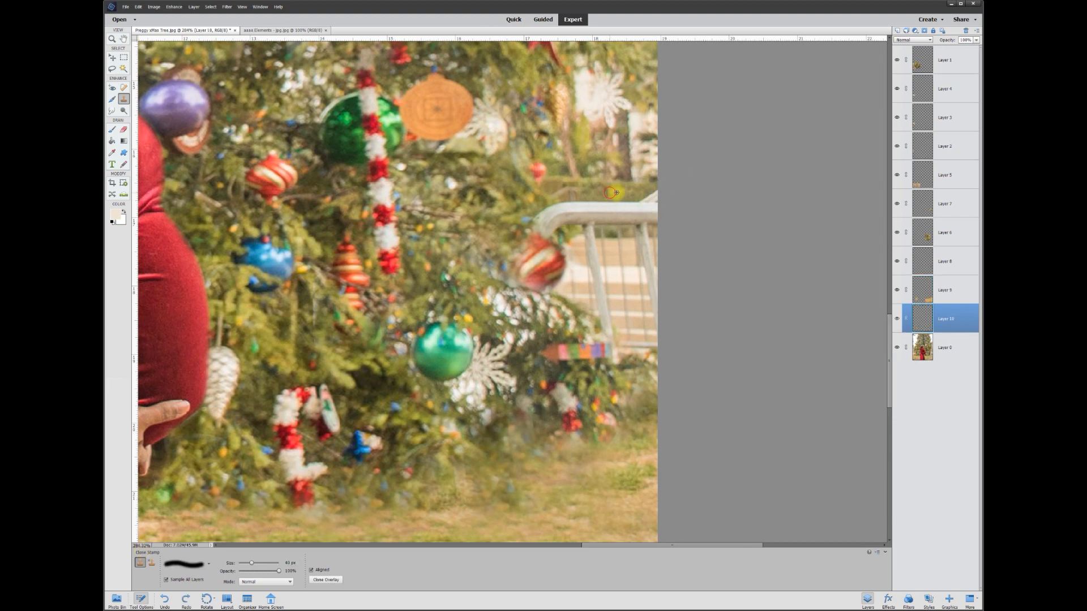
{"action": "mouse_move", "coordinate": [551, 203]}
{"action": "left_mouse_down"}
{"action": "mouse_move", "coordinate": [662, 204]}
{"action": "mouse_move", "coordinate": [551, 206]}
{"action": "left_mouse_up"}
{"action": "key", "text": "ctrl+z"}
{"action": "left_click_drag", "start_coordinate": [659, 220], "coordinate": [551, 220]}
{"action": "left_click", "coordinate": [111, 111]}
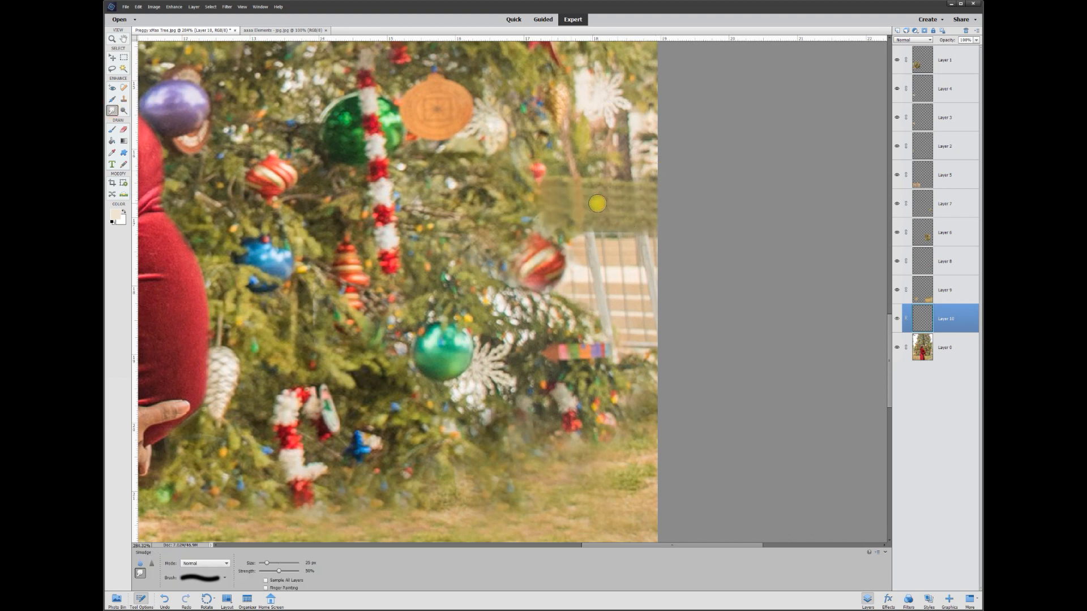
Step: On a new layer below the hedge layer, paint sampled tan over the fence bars across the building's upper band with a 15 px brush
{"action": "scroll", "coordinate": [594, 221], "scroll_direction": "up", "scroll_amount": 3}
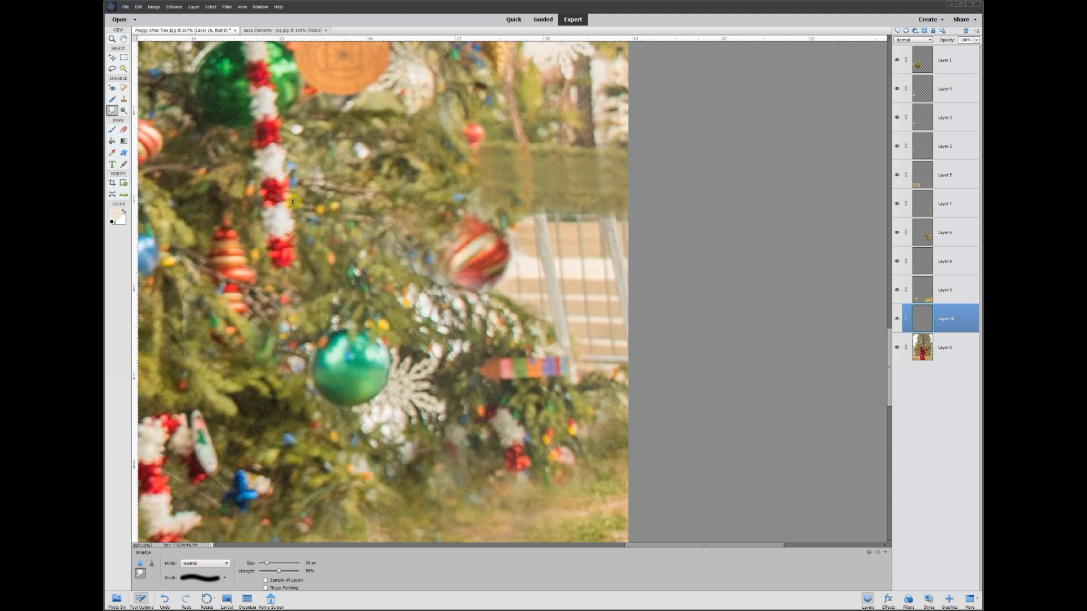
{"action": "left_click", "coordinate": [898, 31], "text": "ctrl"}
{"action": "left_click", "coordinate": [112, 153]}
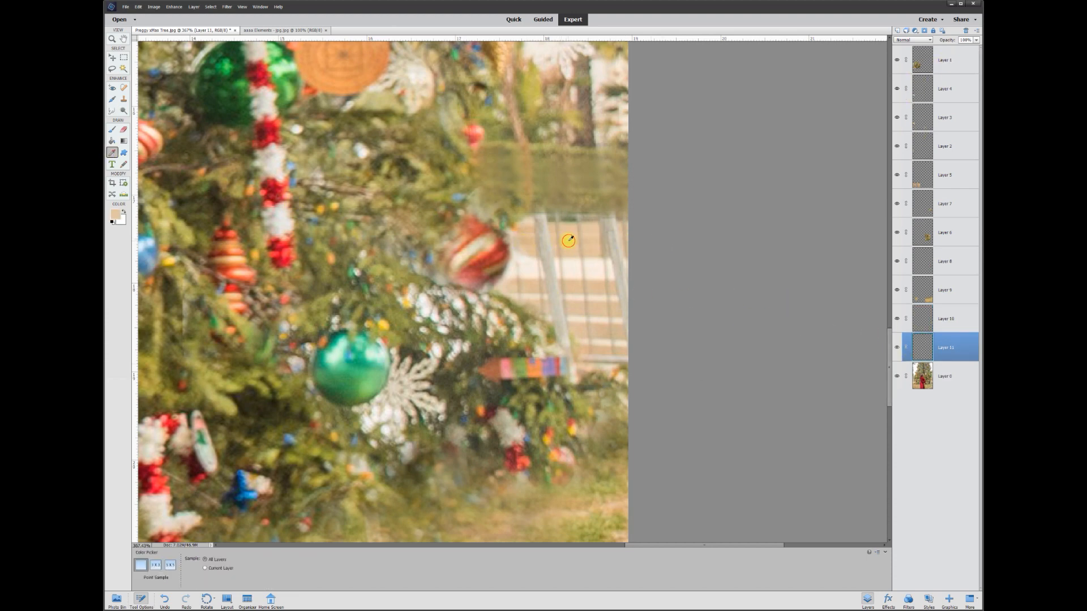
{"action": "left_click", "coordinate": [112, 129]}
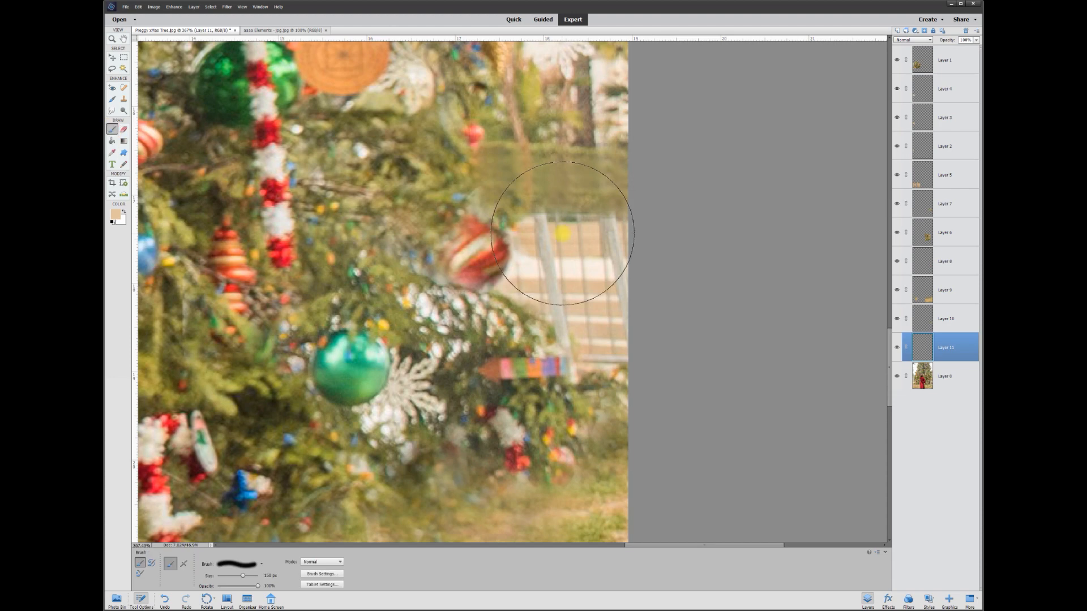
{"action": "left_click", "coordinate": [270, 576]}
{"action": "type", "text": "15"}
{"action": "left_click_drag", "start_coordinate": [608, 238], "coordinate": [641, 239]}
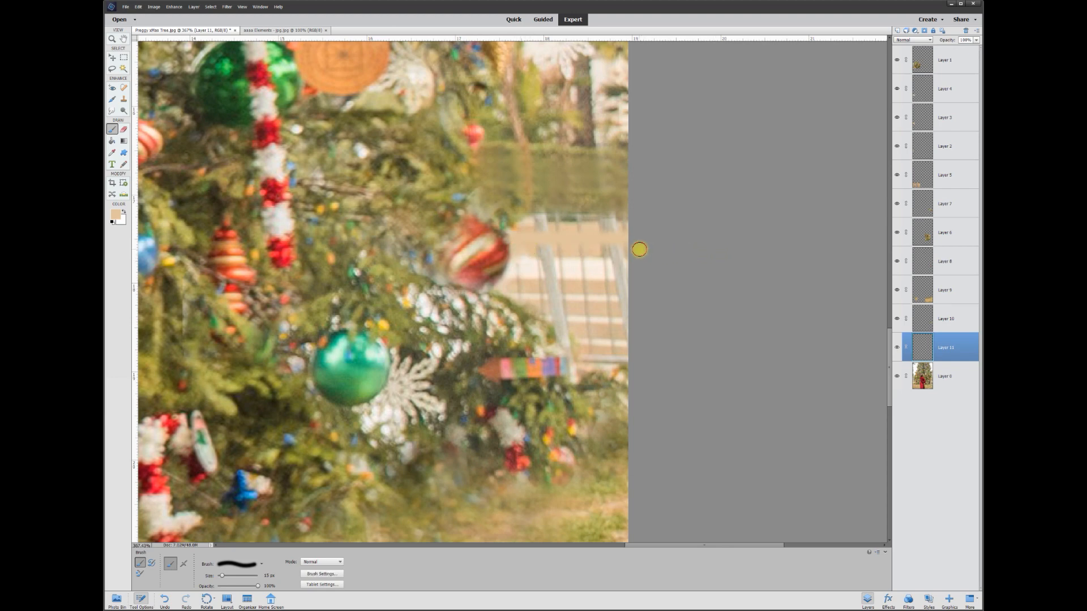
{"action": "left_click_drag", "start_coordinate": [511, 225], "coordinate": [647, 225]}
Step: Paint the same tan along the building's lower stripes to cover the fence bars, reducing the brush size for the lowest stripe
{"action": "left_click_drag", "start_coordinate": [502, 287], "coordinate": [636, 289]}
{"action": "left_click_drag", "start_coordinate": [520, 308], "coordinate": [634, 309]}
{"action": "left_click_drag", "start_coordinate": [545, 328], "coordinate": [633, 331]}
{"action": "key", "text": "["}
{"action": "left_click_drag", "start_coordinate": [572, 350], "coordinate": [630, 351]}
Step: Sample the building's off-white colour and paint its light stripes over the remaining bars with a 10 px brush
{"action": "left_click", "coordinate": [112, 154]}
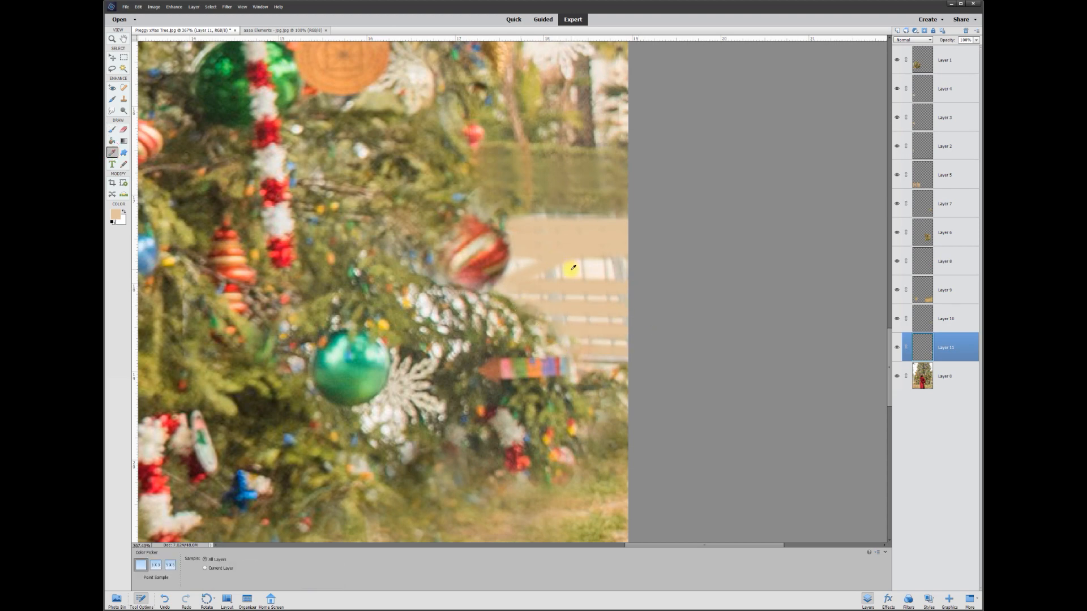
{"action": "left_click", "coordinate": [111, 129]}
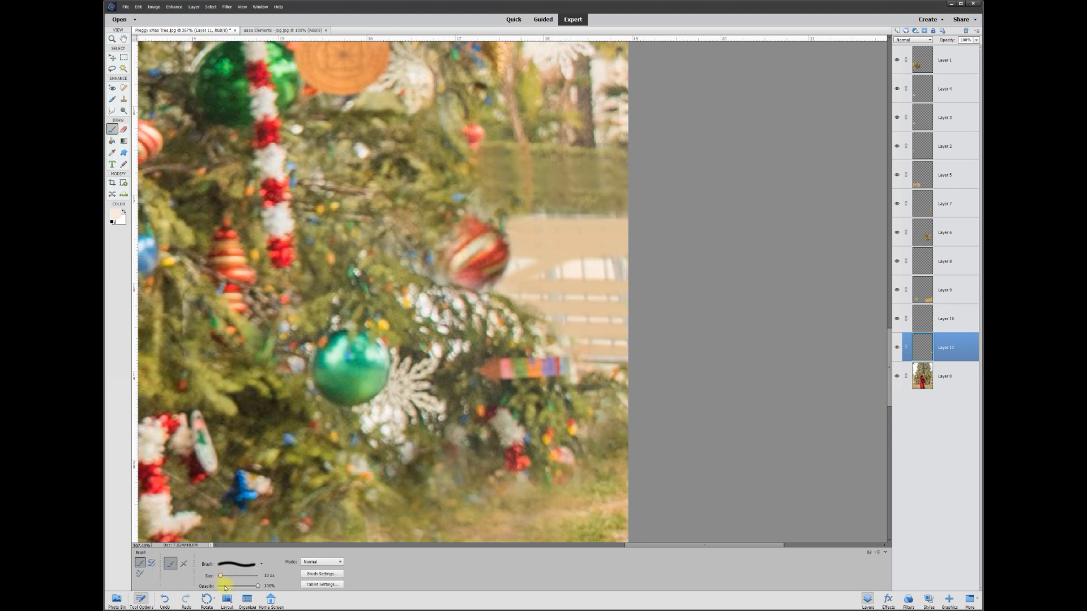
{"action": "left_click_drag", "start_coordinate": [501, 266], "coordinate": [636, 267]}
{"action": "left_click_drag", "start_coordinate": [497, 299], "coordinate": [632, 300]}
{"action": "left_click_drag", "start_coordinate": [532, 324], "coordinate": [642, 316]}
{"action": "key", "text": "v"}
{"action": "scroll", "coordinate": [441, 279], "scroll_direction": "down", "scroll_amount": 10}
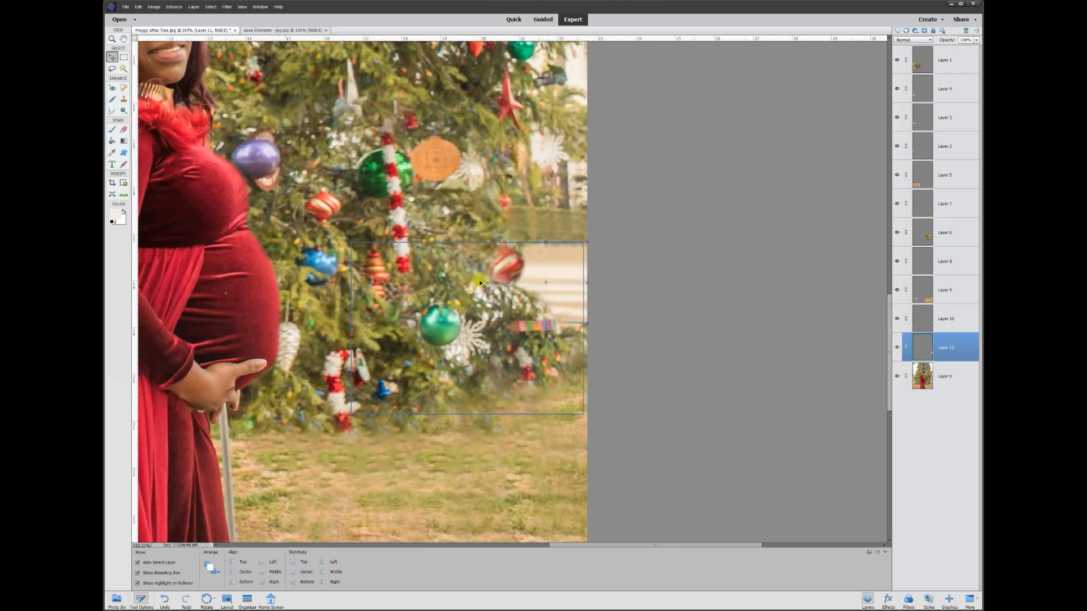
Step: Darken the painted building layer and raise its contrast with a Brightness/Contrast adjustment
{"action": "key", "text": "ctrl+0"}
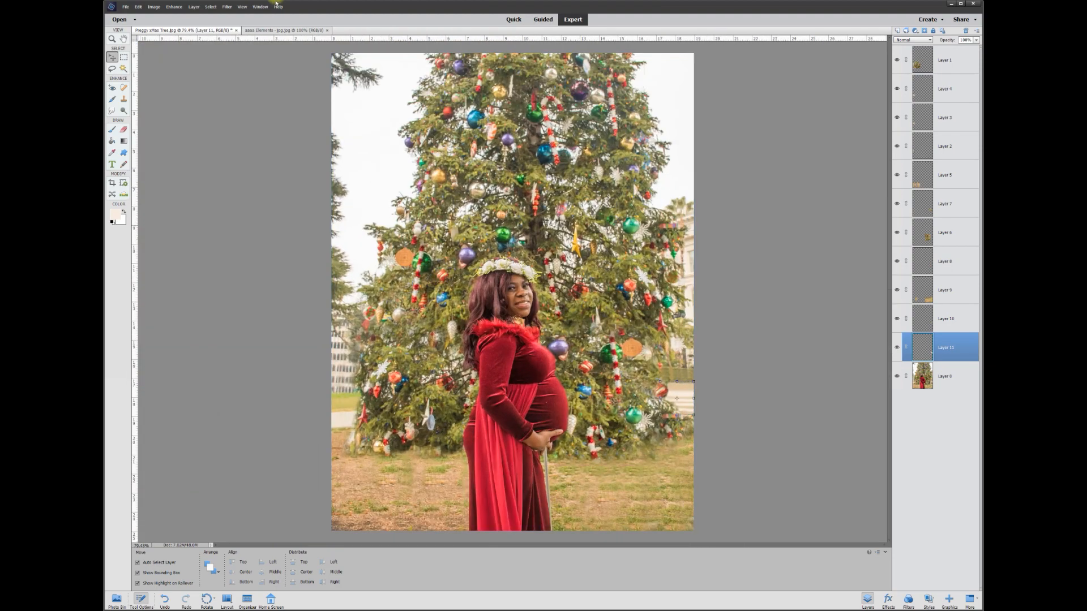
{"action": "left_click", "coordinate": [173, 7]}
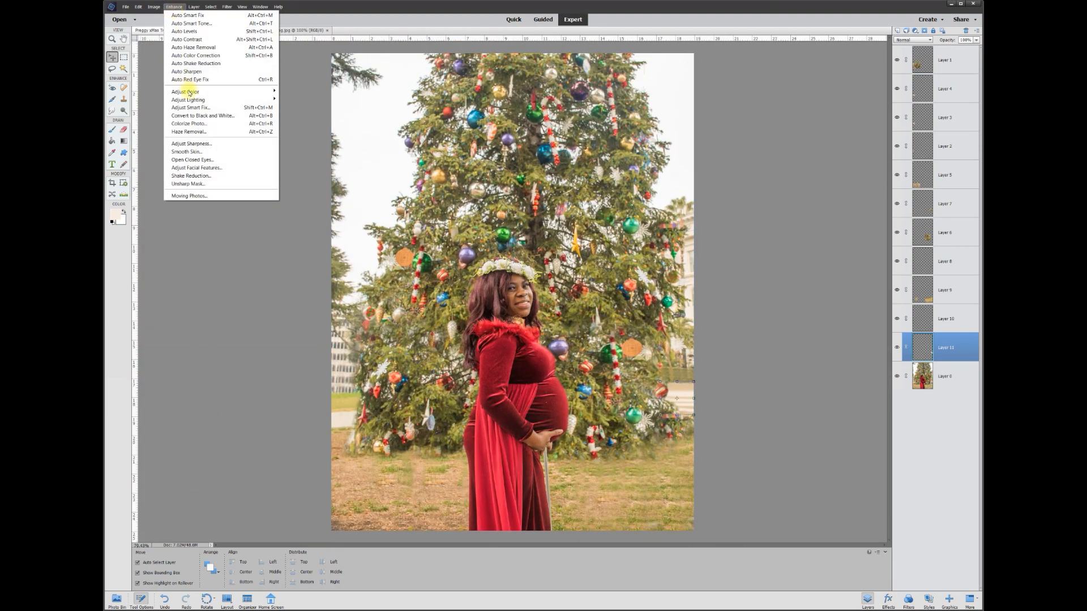
{"action": "mouse_move", "coordinate": [197, 100]}
{"action": "left_click", "coordinate": [309, 108]}
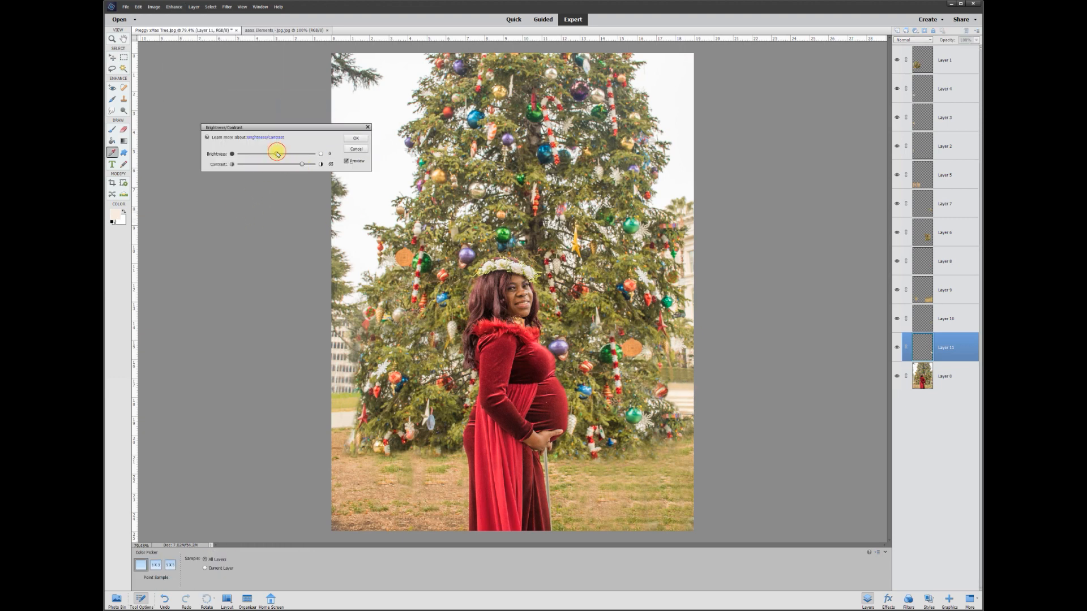
{"action": "left_click_drag", "start_coordinate": [269, 155], "coordinate": [263, 153]}
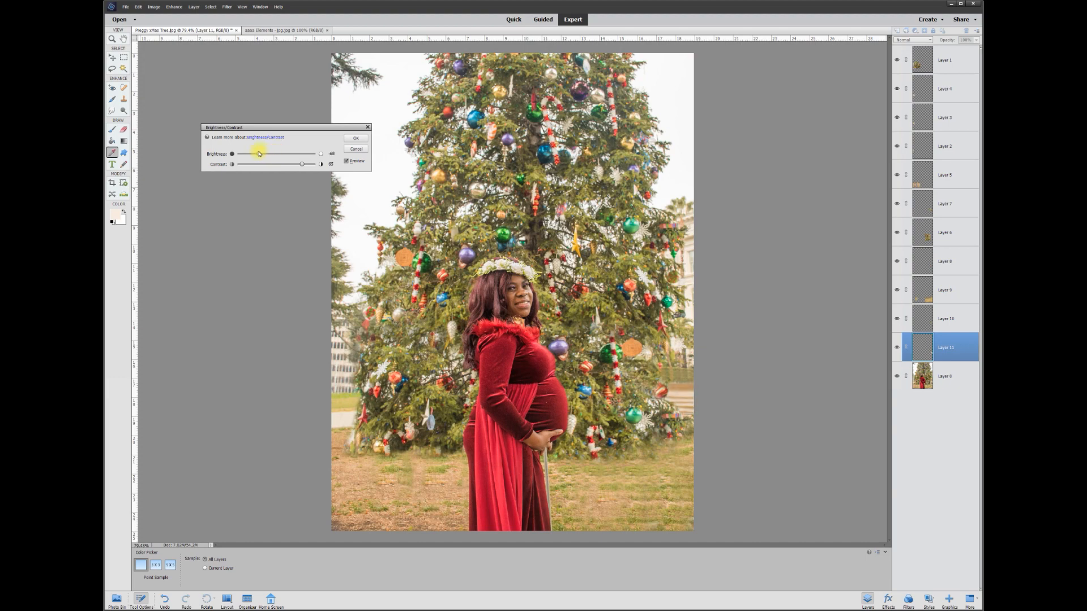
{"action": "left_click", "coordinate": [348, 139]}
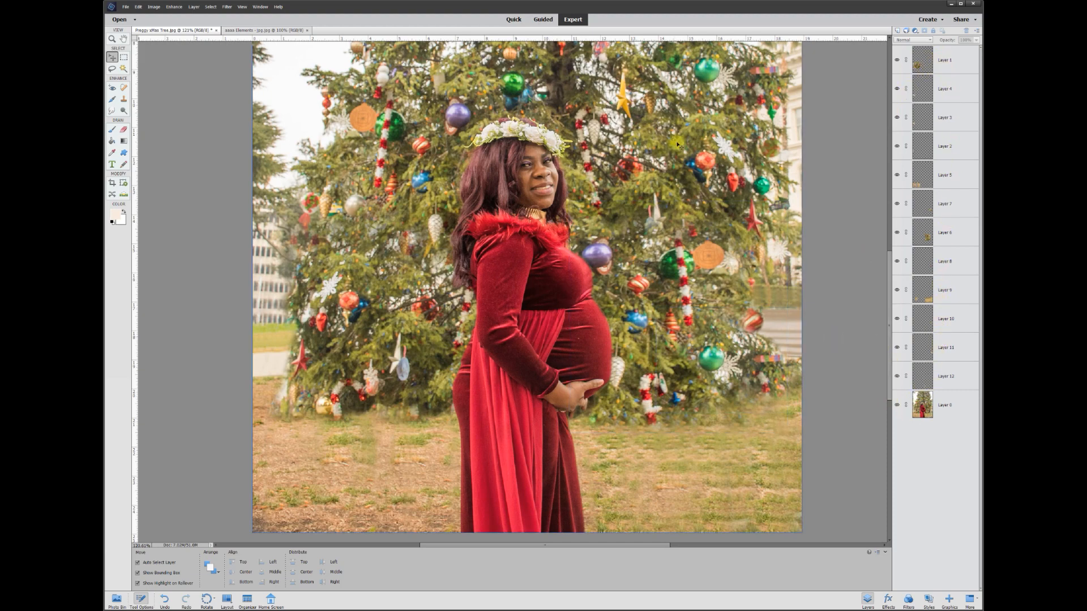
Step: Hide every retouching layer one by one, from Layer 12 up to Layer 1, to view the original photo with the fence
{"action": "left_click", "coordinate": [900, 375]}
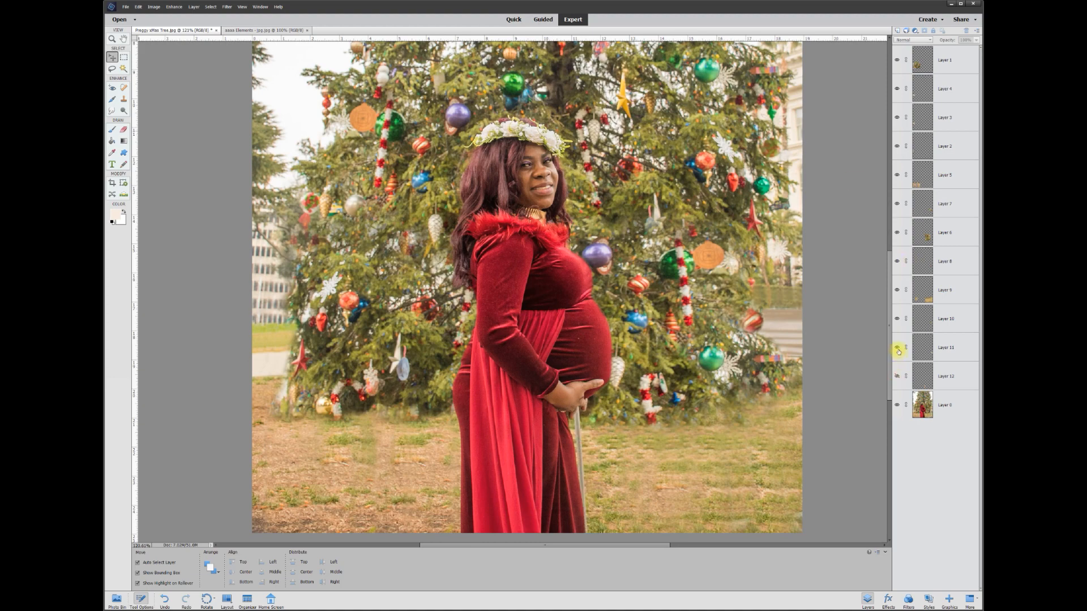
{"action": "left_click", "coordinate": [900, 347]}
{"action": "left_click", "coordinate": [900, 319]}
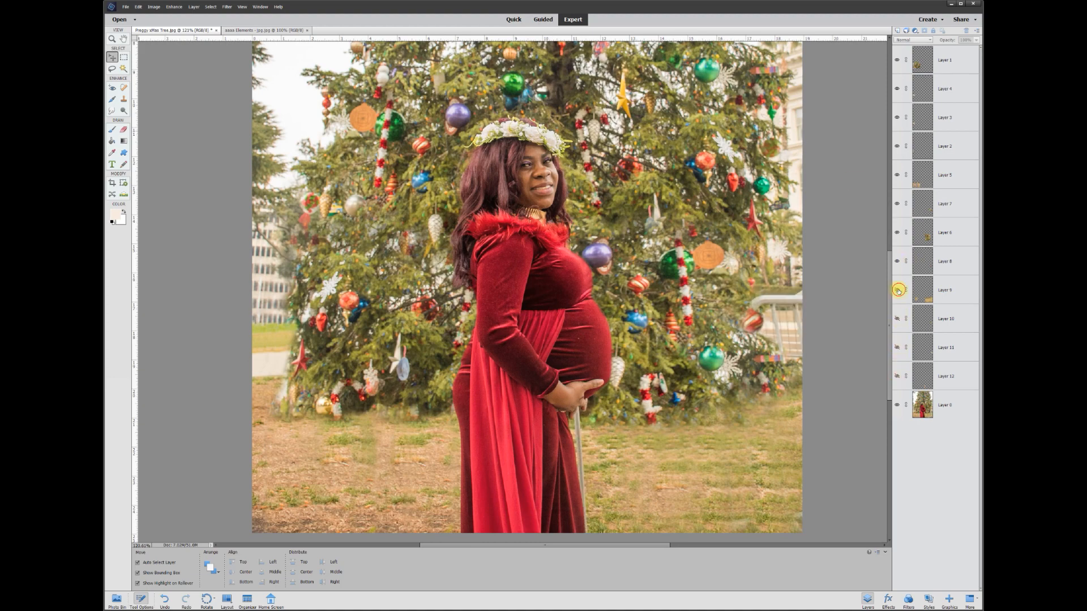
{"action": "left_click", "coordinate": [899, 290]}
{"action": "left_click", "coordinate": [898, 261]}
{"action": "left_click", "coordinate": [899, 233]}
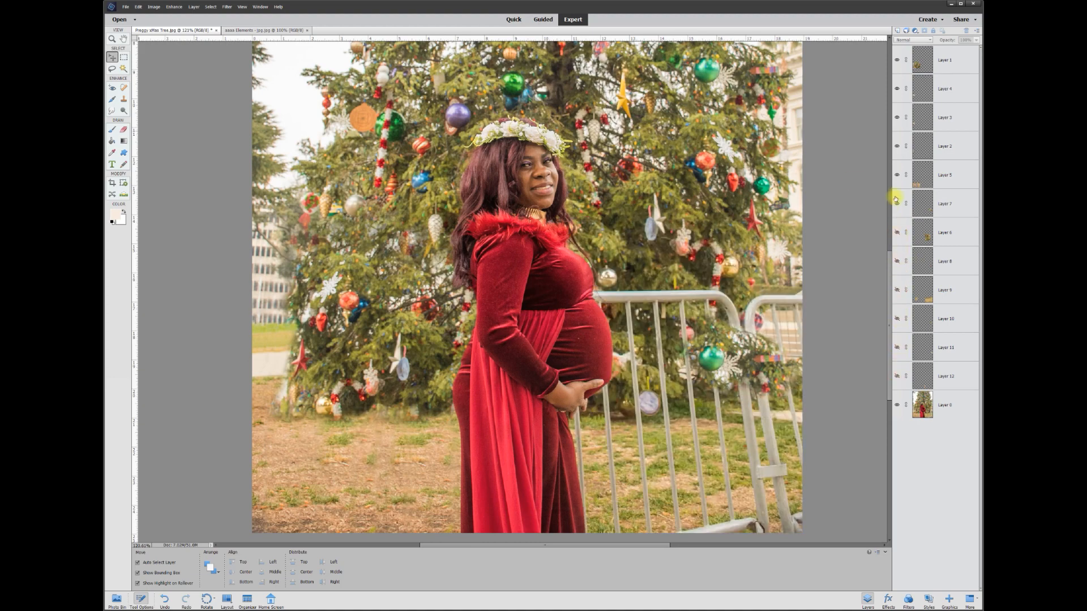
{"action": "left_click", "coordinate": [897, 203]}
{"action": "left_click", "coordinate": [900, 173]}
{"action": "left_click", "coordinate": [898, 117]}
{"action": "left_click", "coordinate": [898, 88]}
{"action": "left_click", "coordinate": [899, 60]}
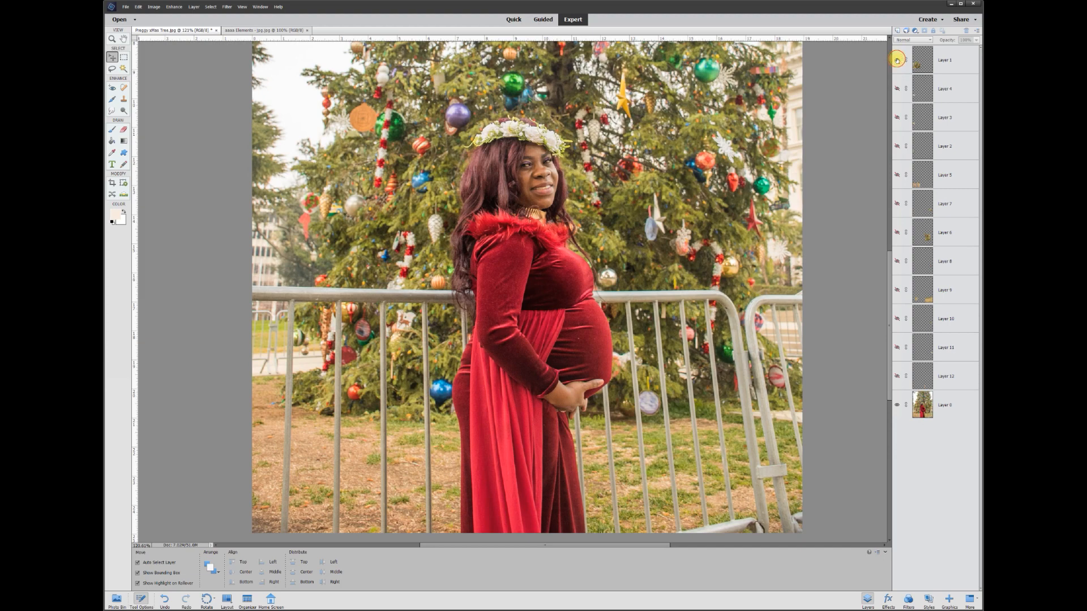
Step: Show the retouching layers again one by one, from Layer 1 down to Layer 12, to review how each covers the fence
{"action": "left_click", "coordinate": [897, 60]}
{"action": "left_click", "coordinate": [898, 89]}
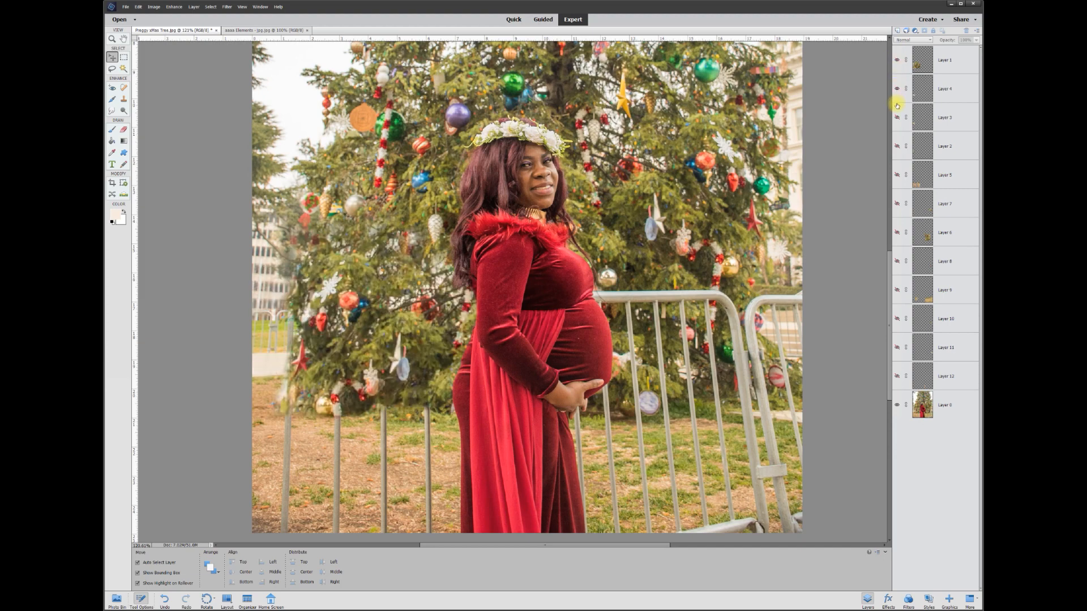
{"action": "left_click", "coordinate": [898, 117]}
{"action": "left_click", "coordinate": [898, 147]}
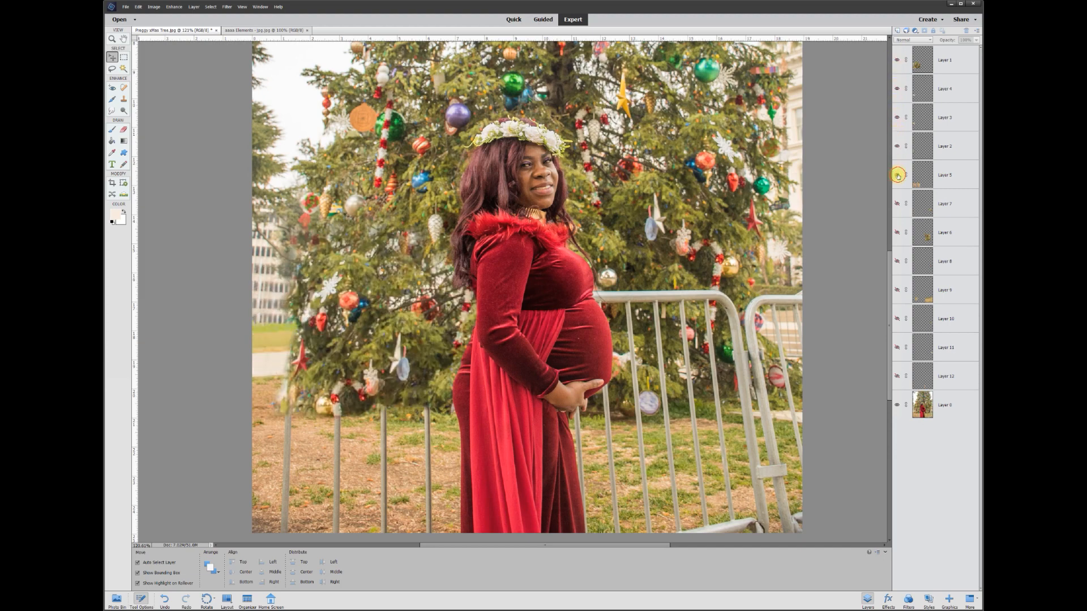
{"action": "left_click", "coordinate": [897, 175]}
{"action": "left_click", "coordinate": [898, 204]}
{"action": "left_click", "coordinate": [898, 232]}
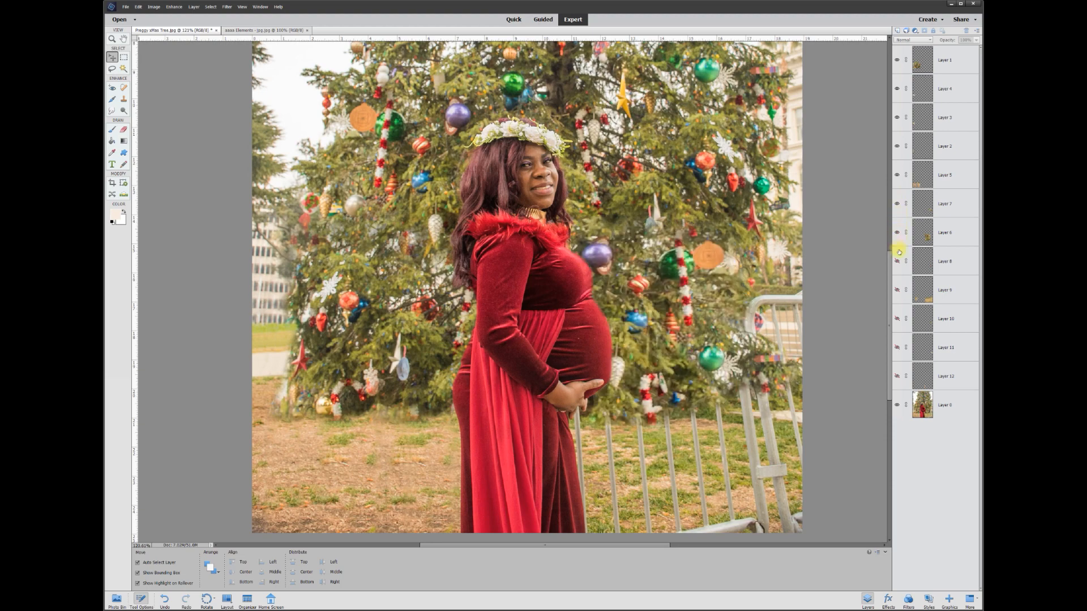
{"action": "left_click", "coordinate": [898, 260]}
{"action": "left_click", "coordinate": [897, 289]}
{"action": "left_click", "coordinate": [899, 319]}
{"action": "left_click", "coordinate": [897, 348]}
{"action": "left_click", "coordinate": [897, 377]}
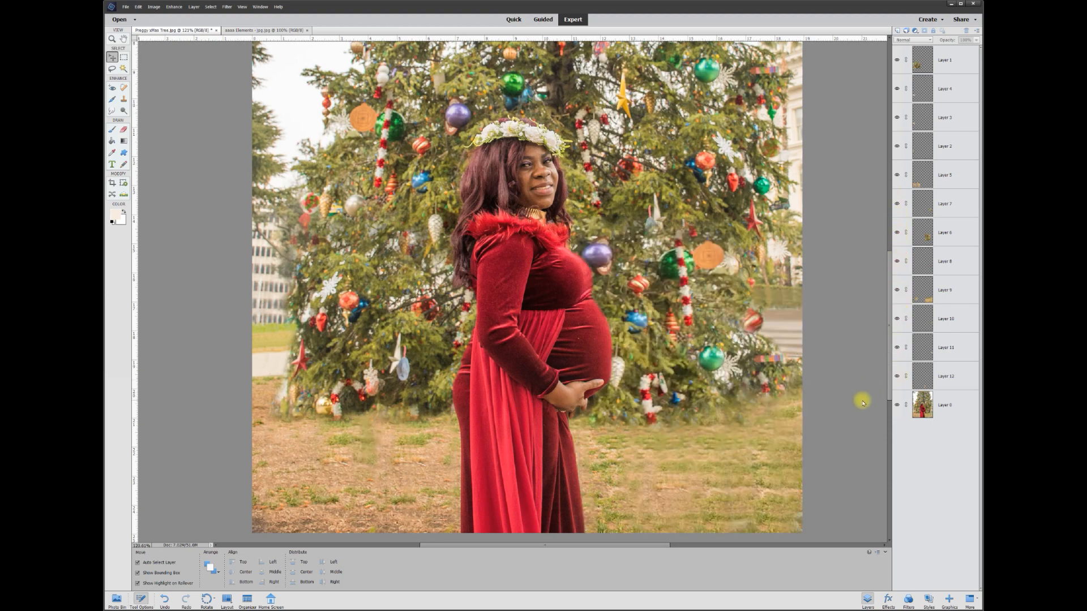